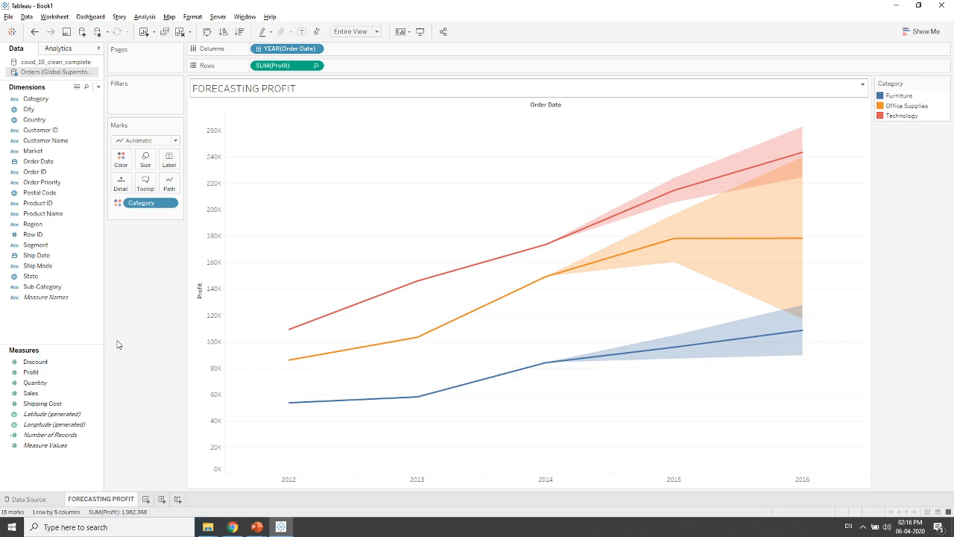
Turn off the forecast on the profit chart and remove Category from its colour encoding.
right_click(337, 192)
mouse_move(363, 284)
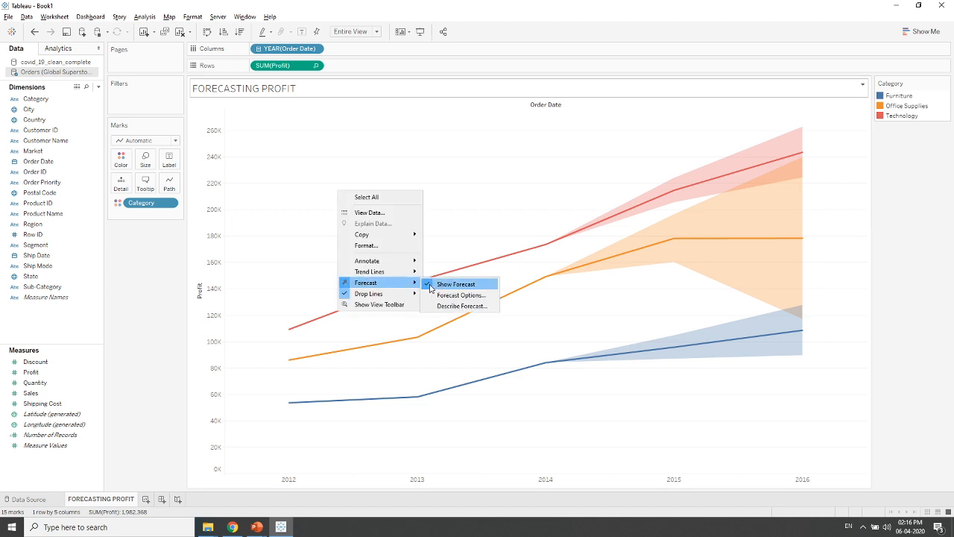
click(429, 288)
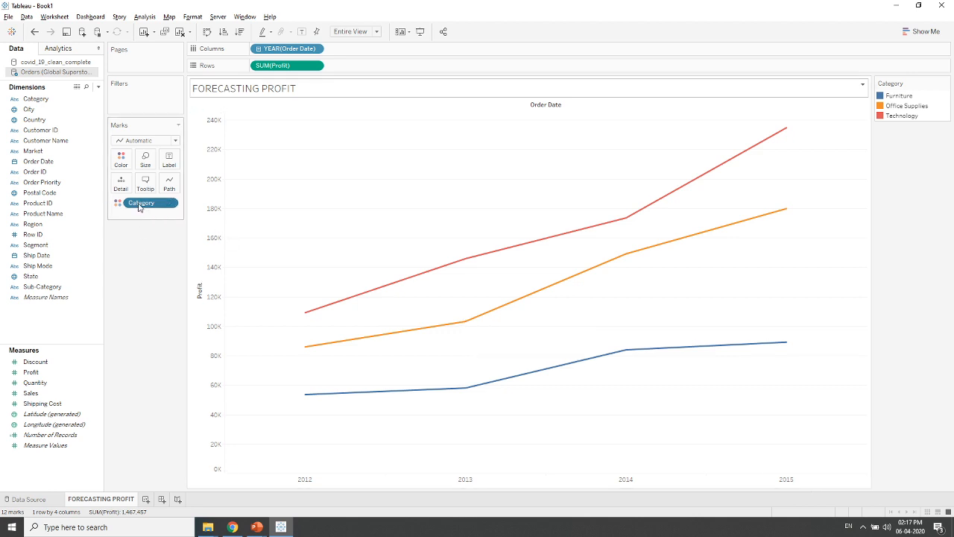
drag(141, 202, 139, 270)
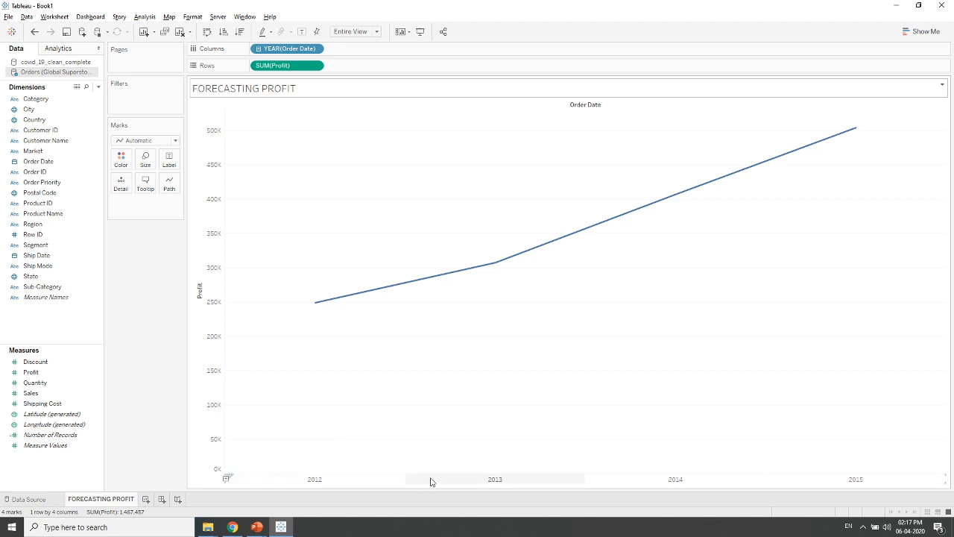
Show the forecast for the total yearly profit line.
right_click(461, 310)
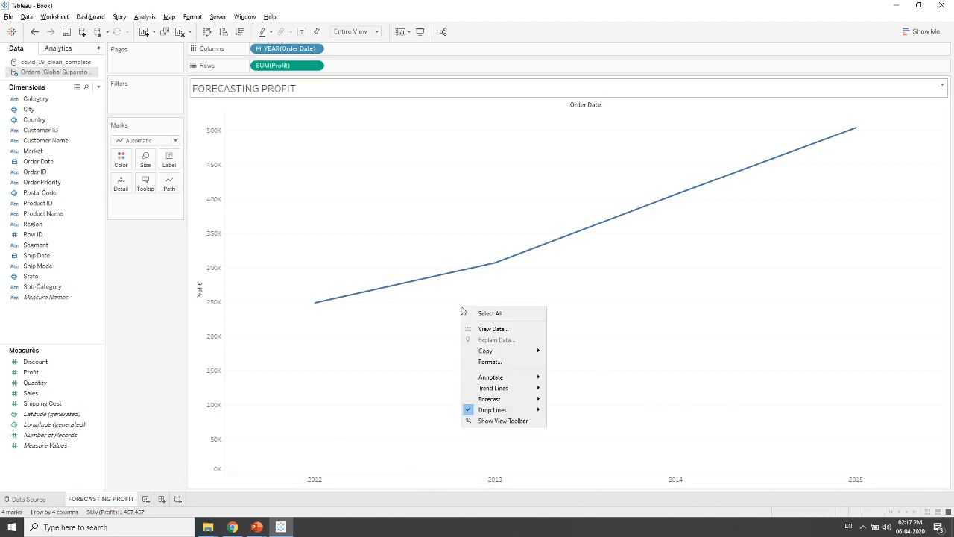
click(573, 399)
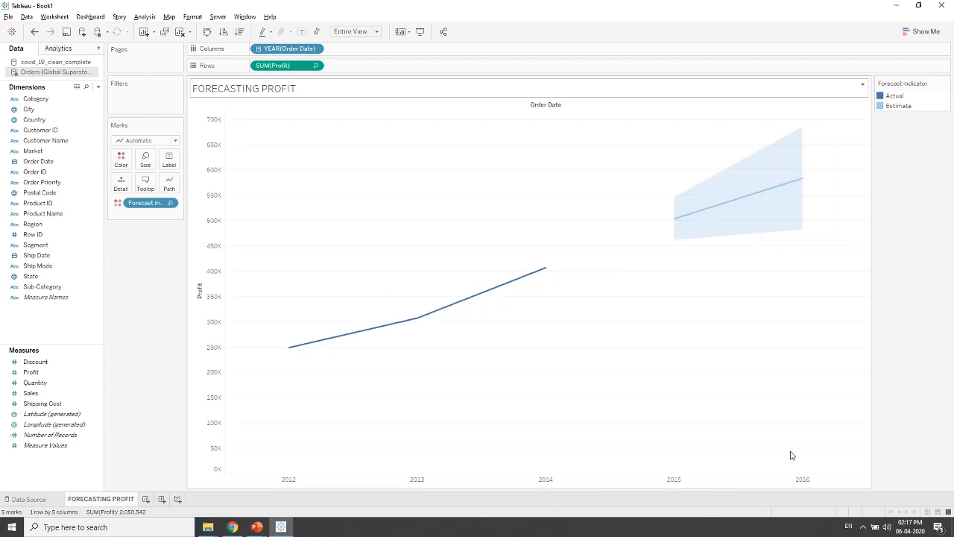
mouse_move(687, 220)
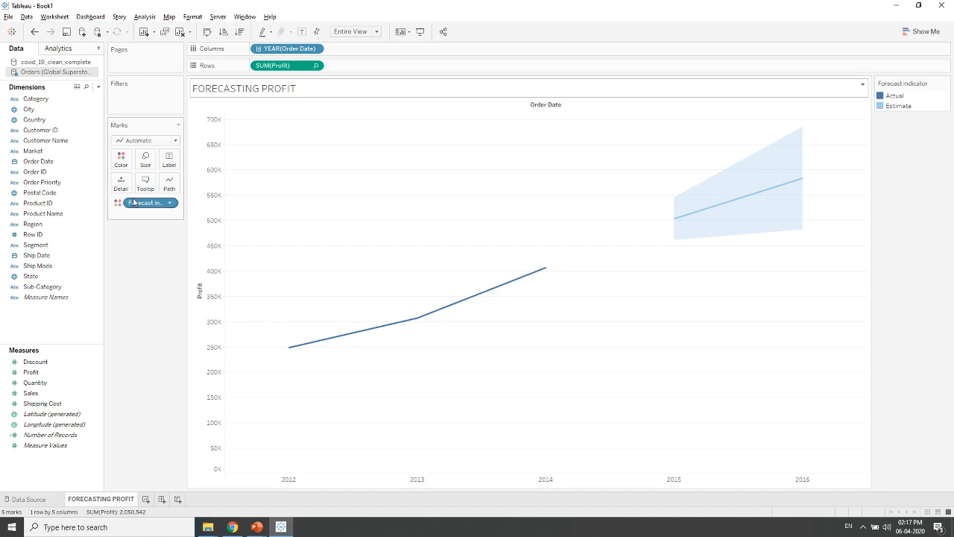
Colour the profit forecast by Category and inspect the forecast values of the category lines.
click(74, 119)
click(36, 100)
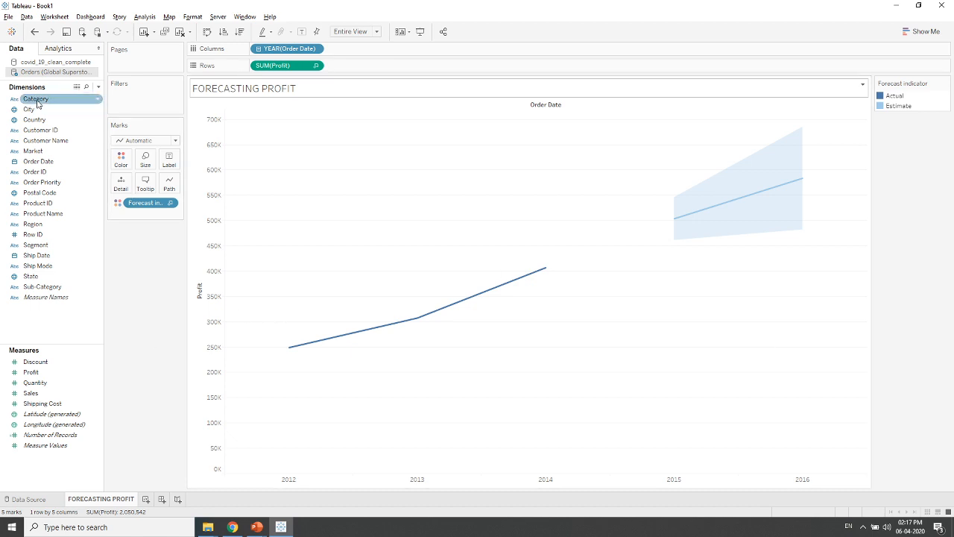
drag(36, 103, 121, 163)
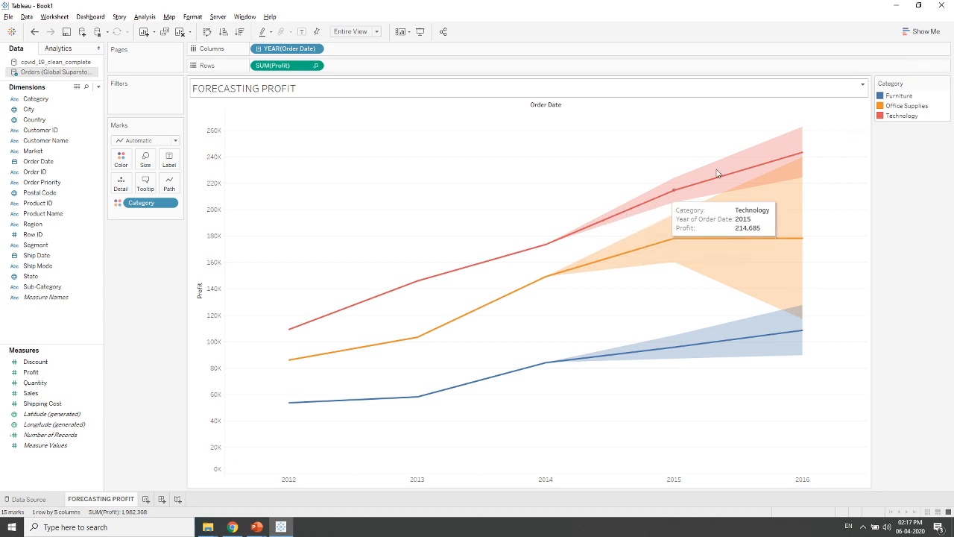
mouse_move(796, 154)
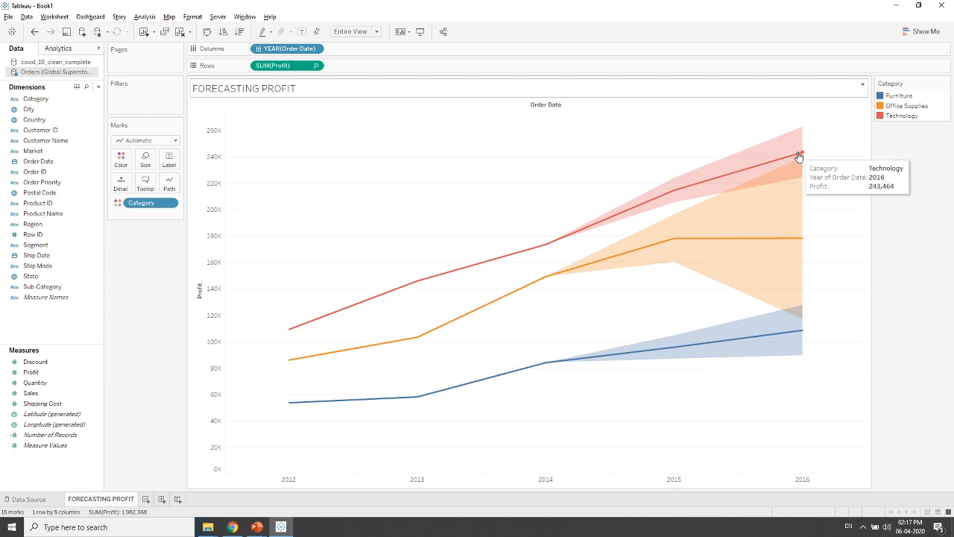
mouse_move(740, 345)
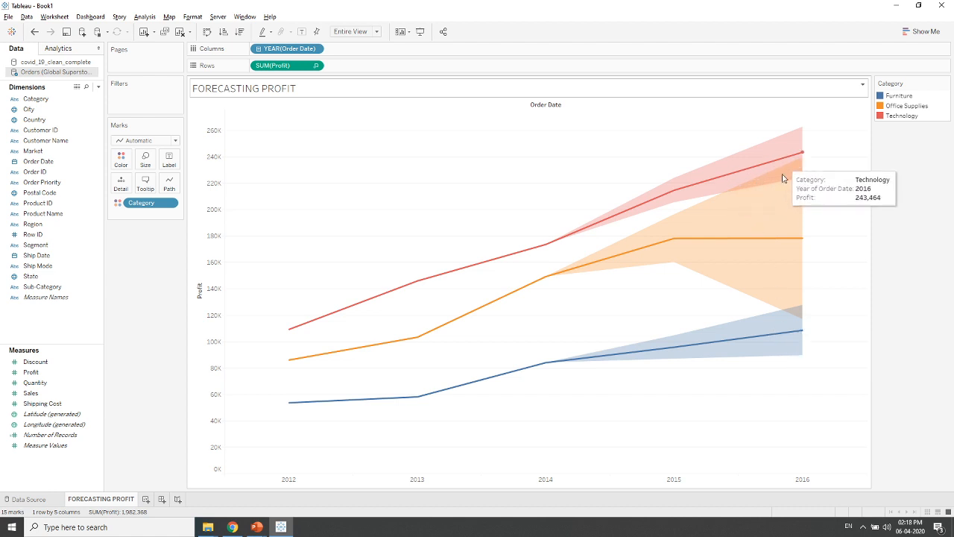
mouse_move(762, 239)
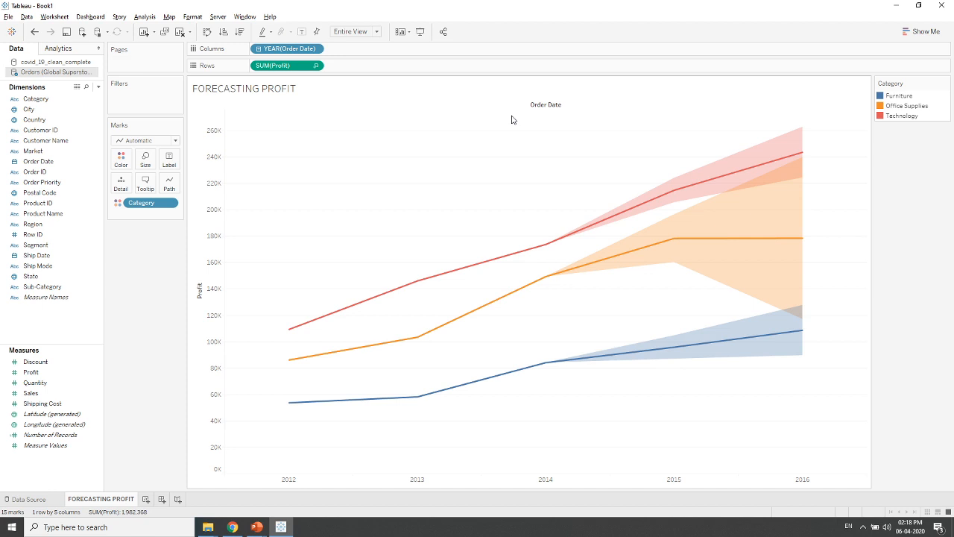
Add a new worksheet, review the Orders source data, and return to Sheet 2.
click(147, 500)
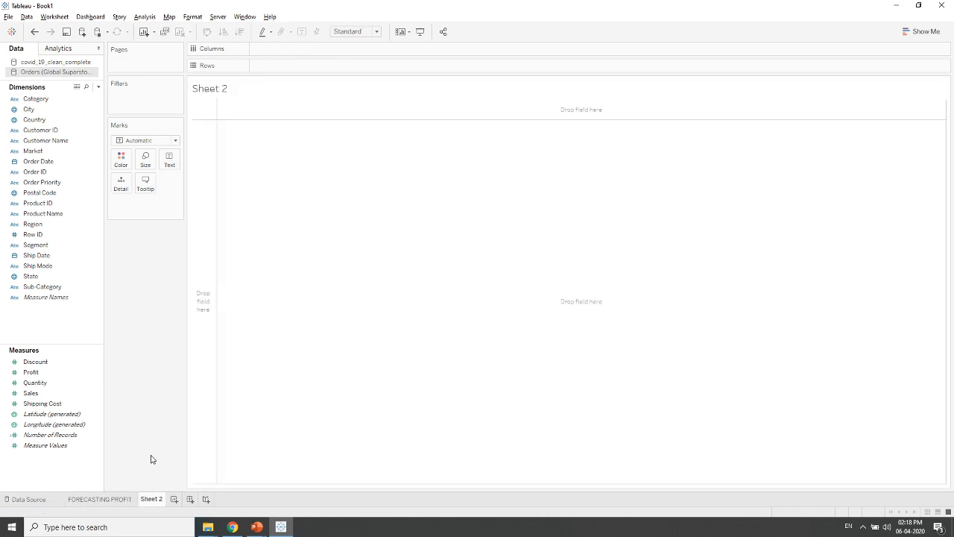
click(36, 499)
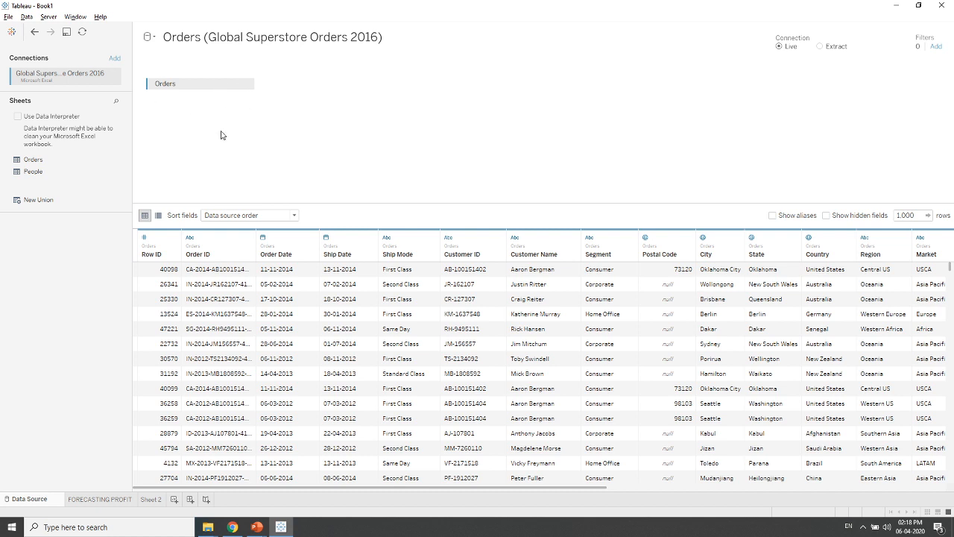
click(150, 500)
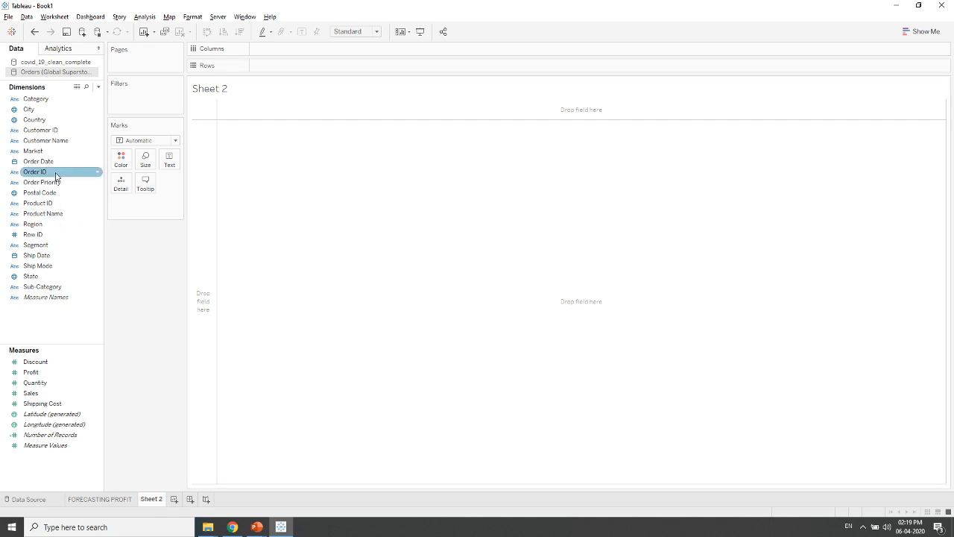
Plot the sum of Profit by Order Date year on Sheet 2 and show its forecast.
drag(56, 161, 311, 56)
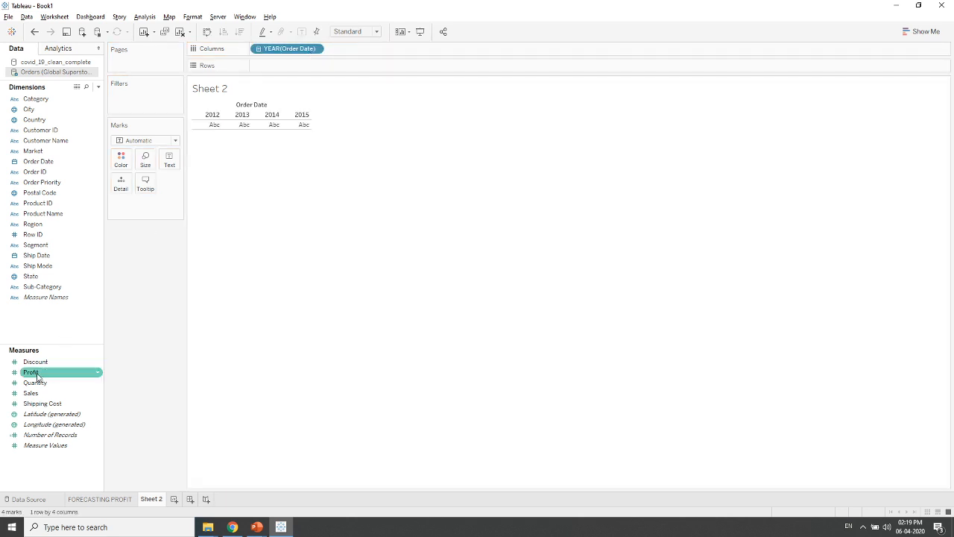
mouse_move(31, 372)
mouse_down()
mouse_move(128, 298)
mouse_move(271, 69)
mouse_up()
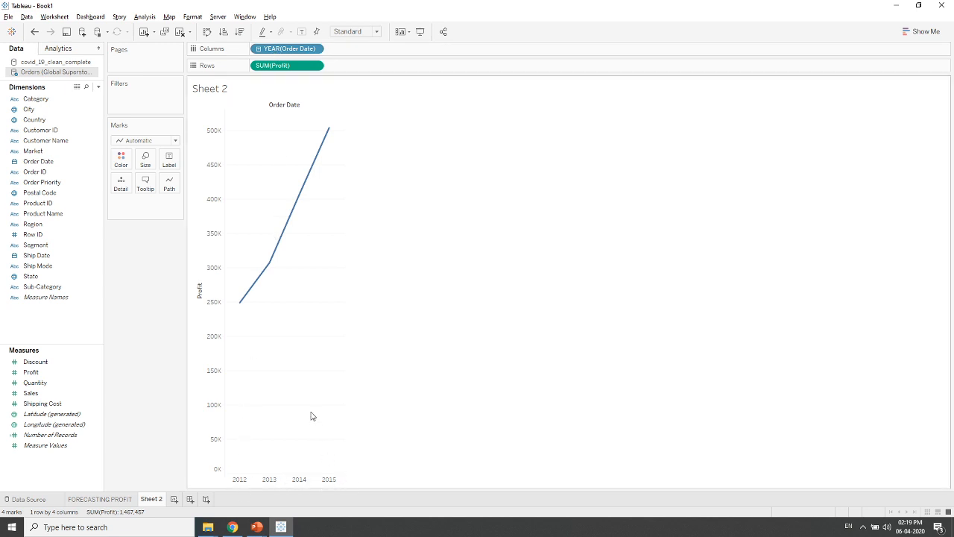
right_click(295, 359)
mouse_move(345, 448)
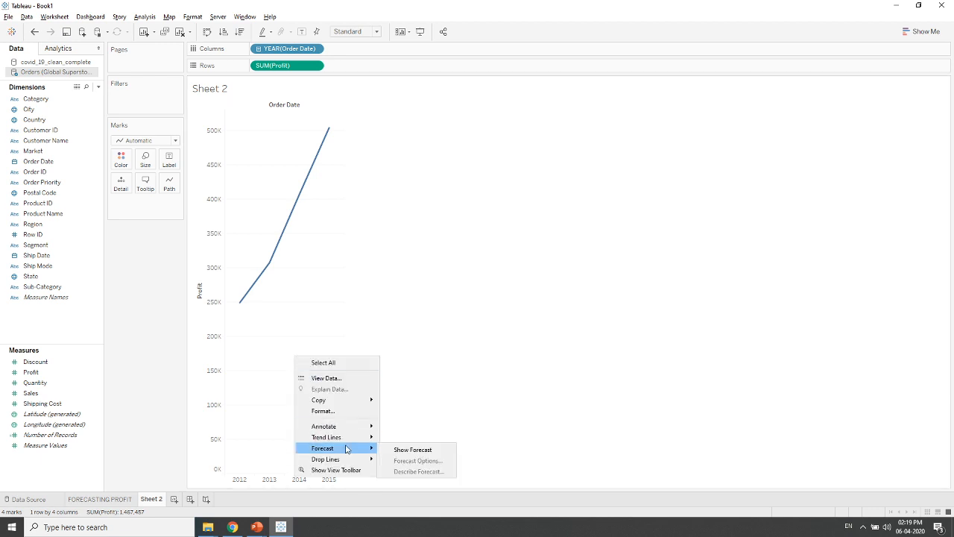
click(412, 449)
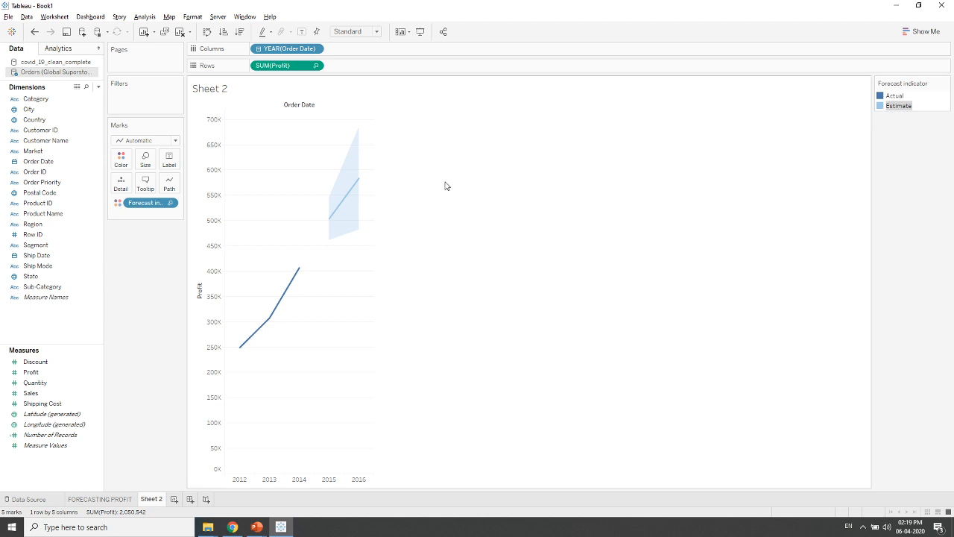
Show mark labels on the profit line and inspect the 2015 and 2016 estimates.
mouse_move(335, 208)
click(302, 32)
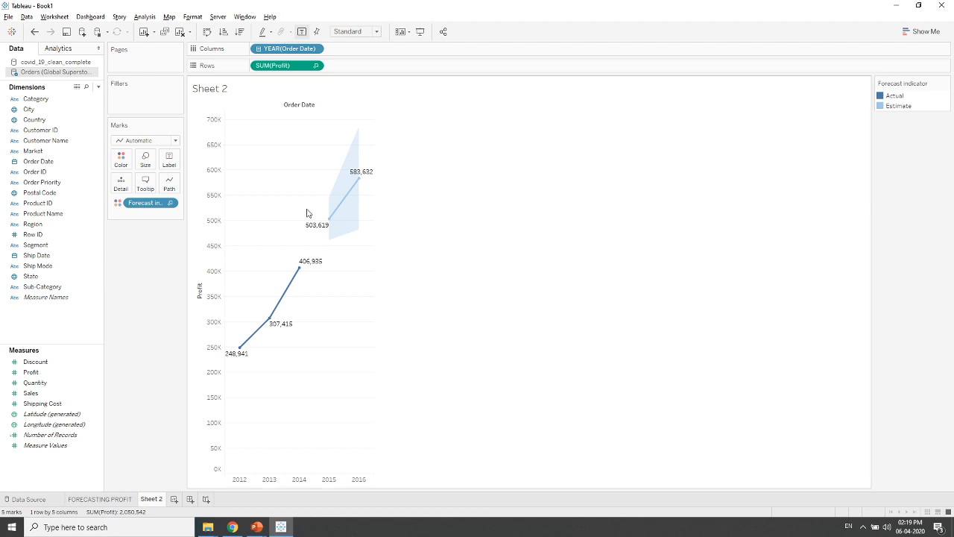
mouse_move(330, 227)
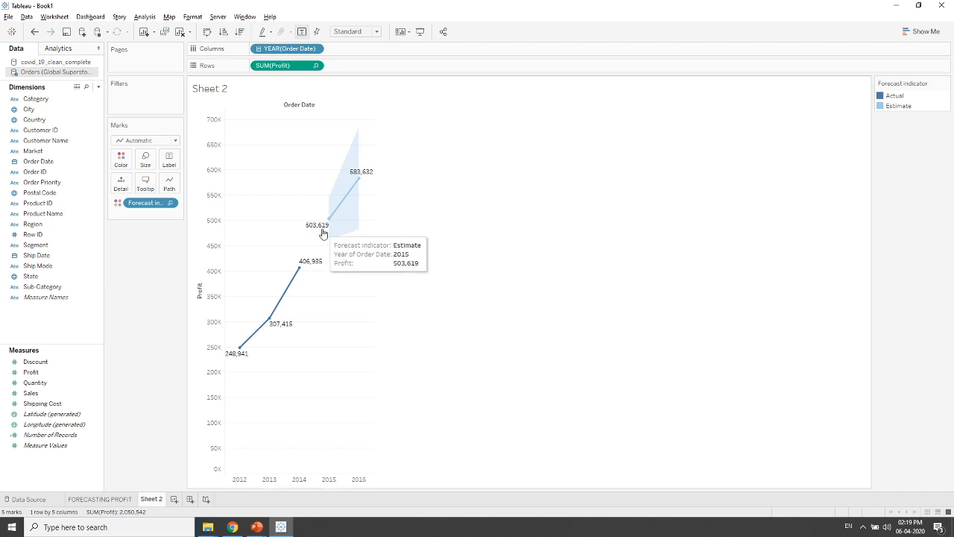
mouse_move(358, 186)
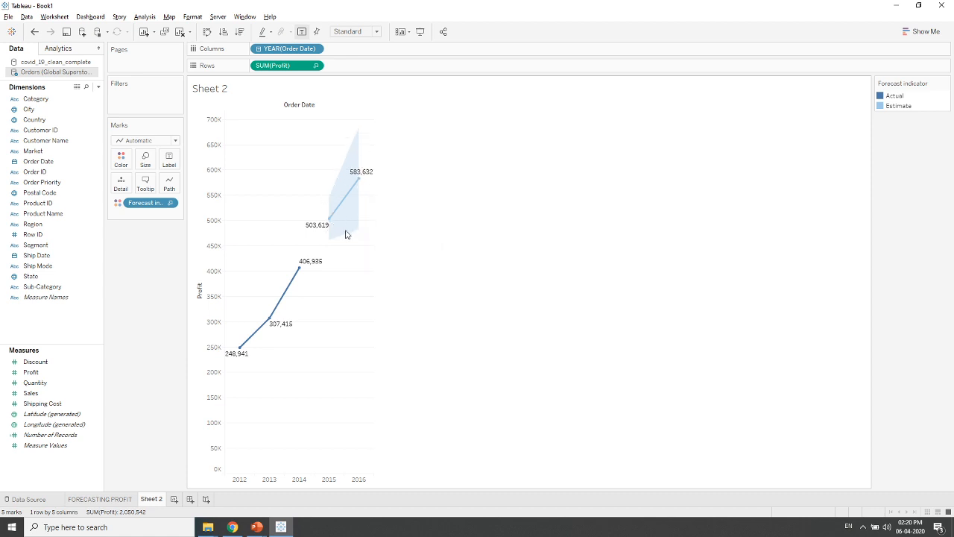
Set the forecast length to exactly 3 years in the forecast options, keeping the chart uncovered.
right_click(324, 322)
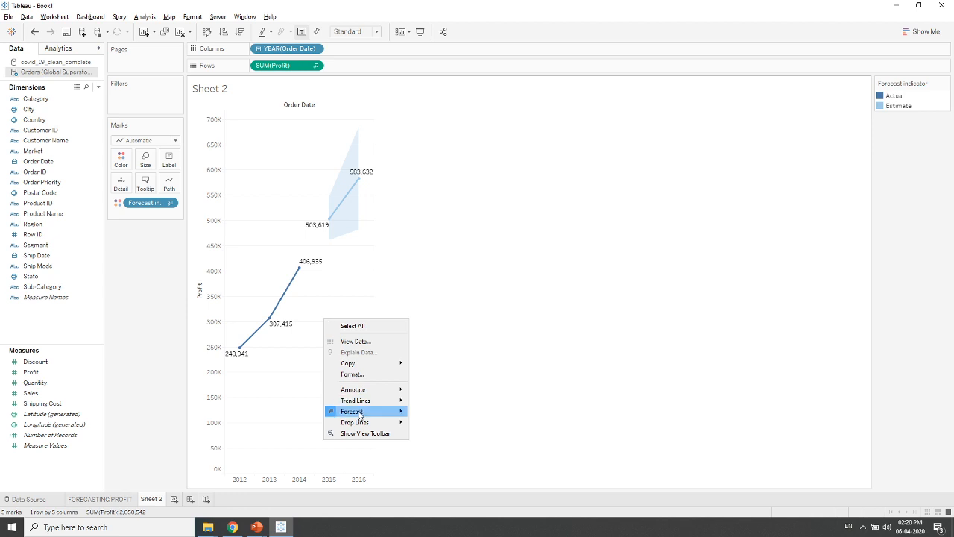
mouse_move(358, 415)
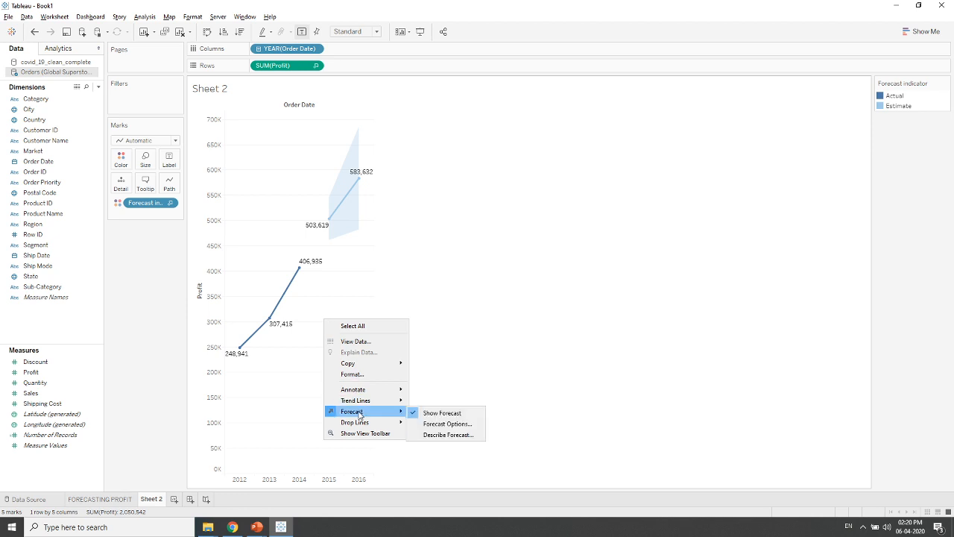
click(432, 423)
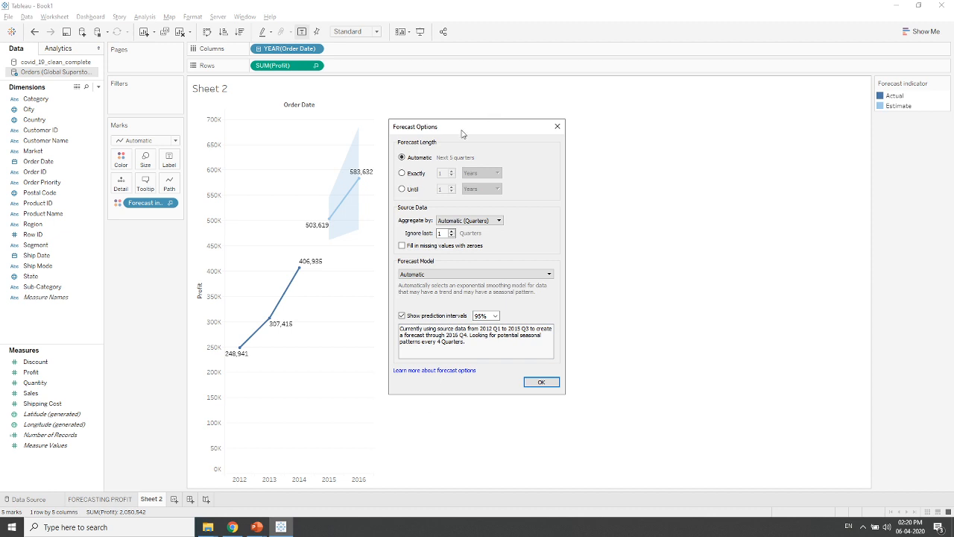
drag(462, 133, 639, 143)
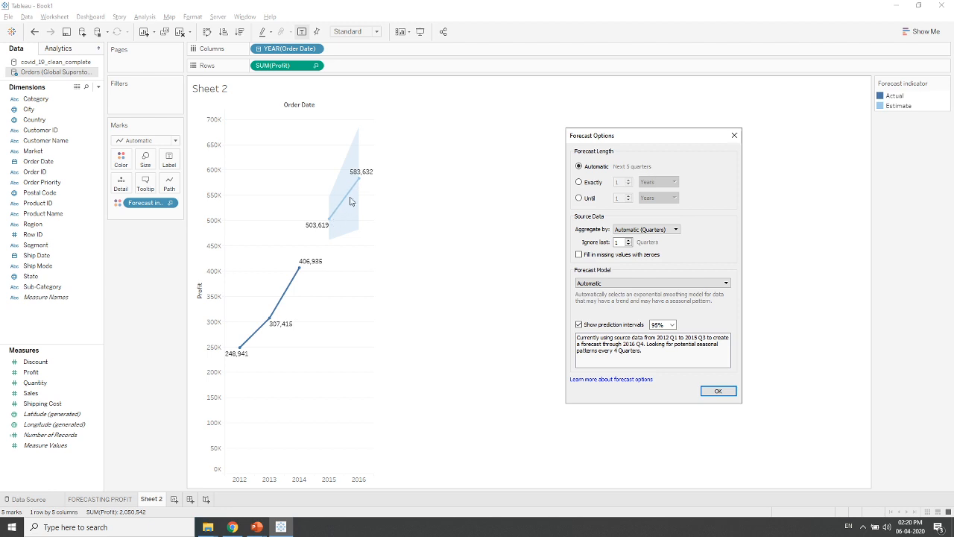
click(579, 182)
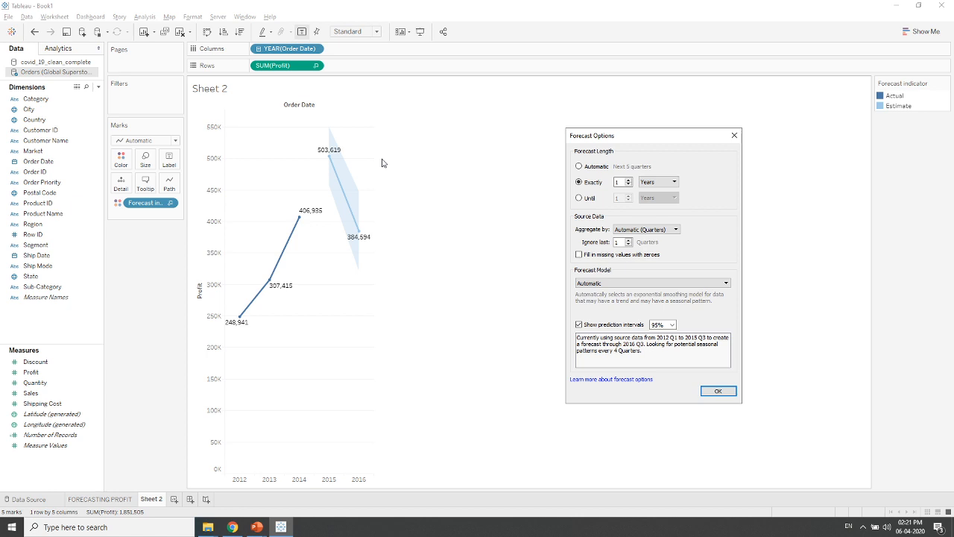
click(629, 179)
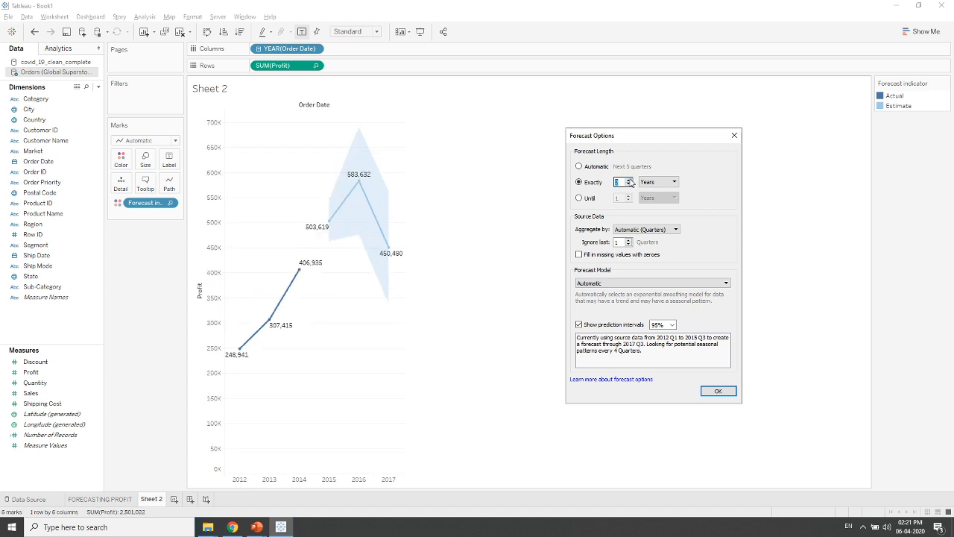
click(629, 179)
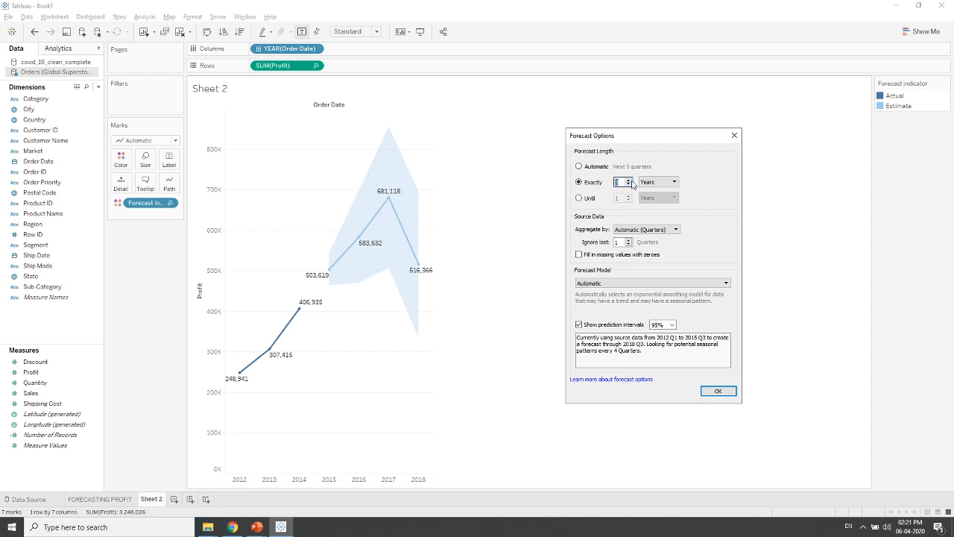
Try the forecast length in quarters and in months, then restore the unit to years.
click(656, 182)
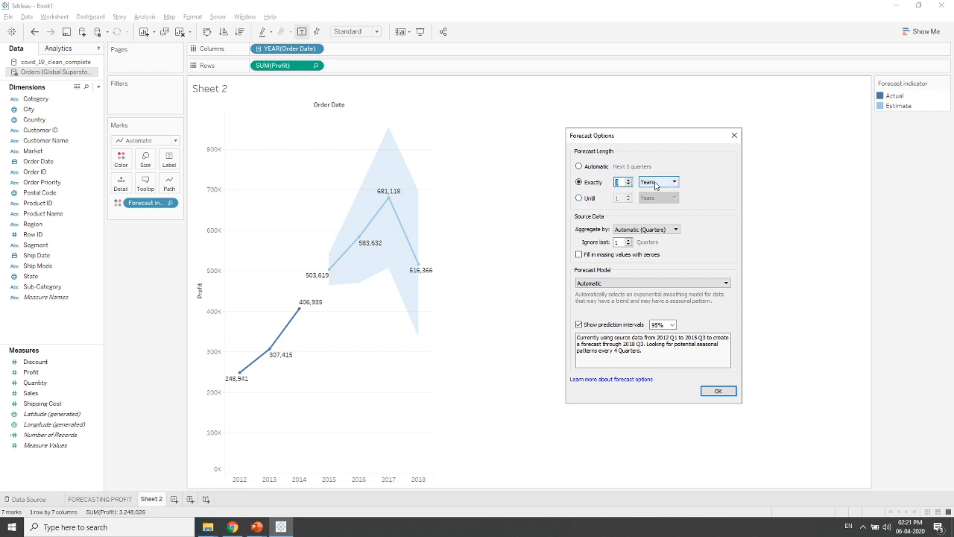
click(653, 197)
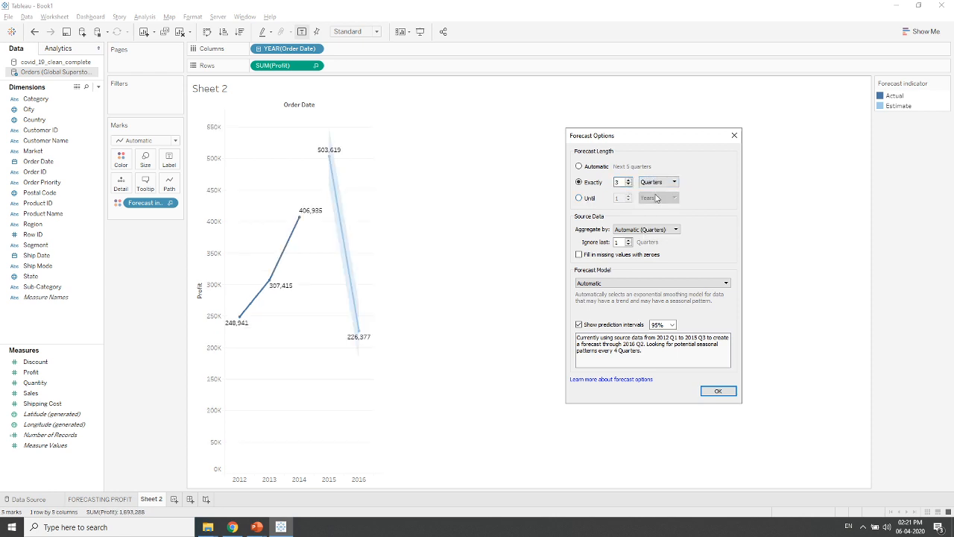
click(659, 184)
click(657, 203)
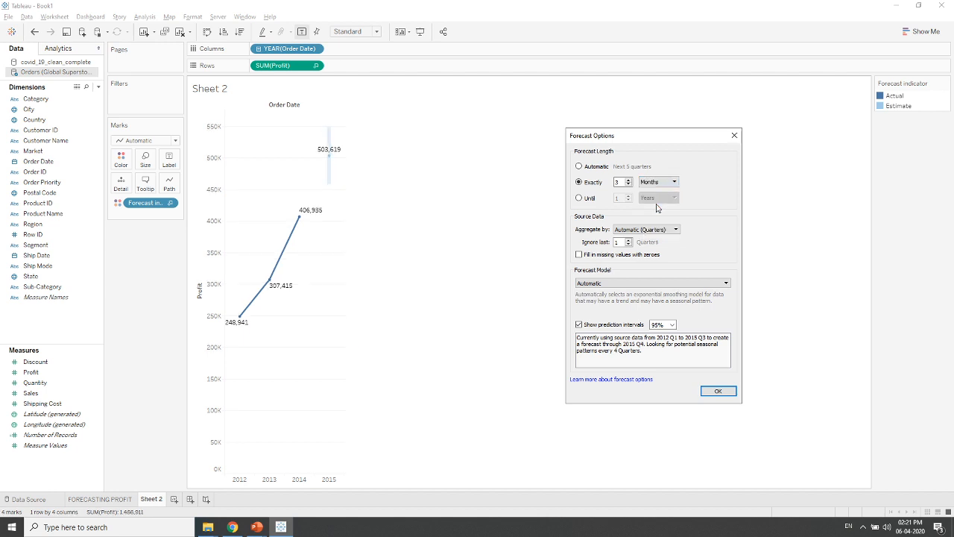
click(654, 183)
click(650, 191)
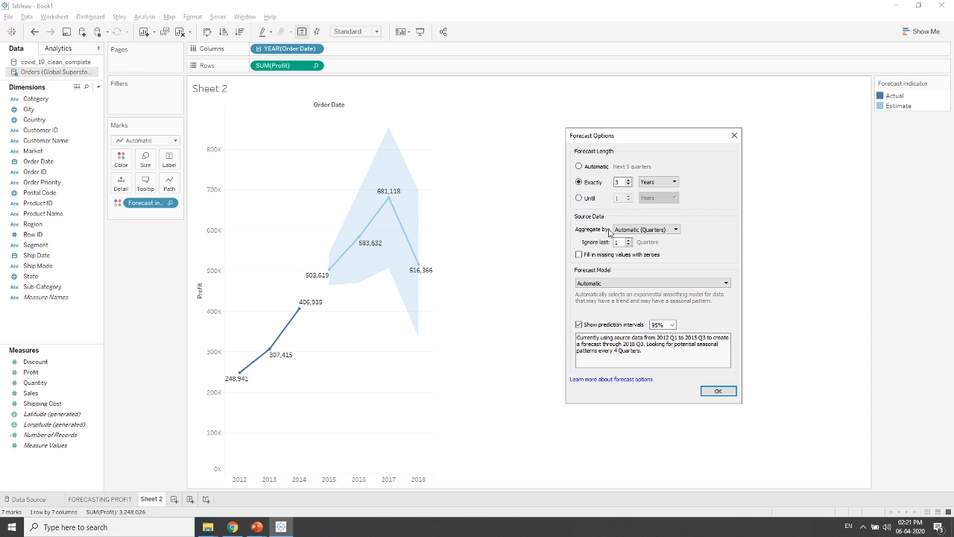
Fill in missing values with zeroes and, after trying a lower setting, ignore the last 1 quarter of source data.
click(650, 233)
click(650, 236)
click(628, 246)
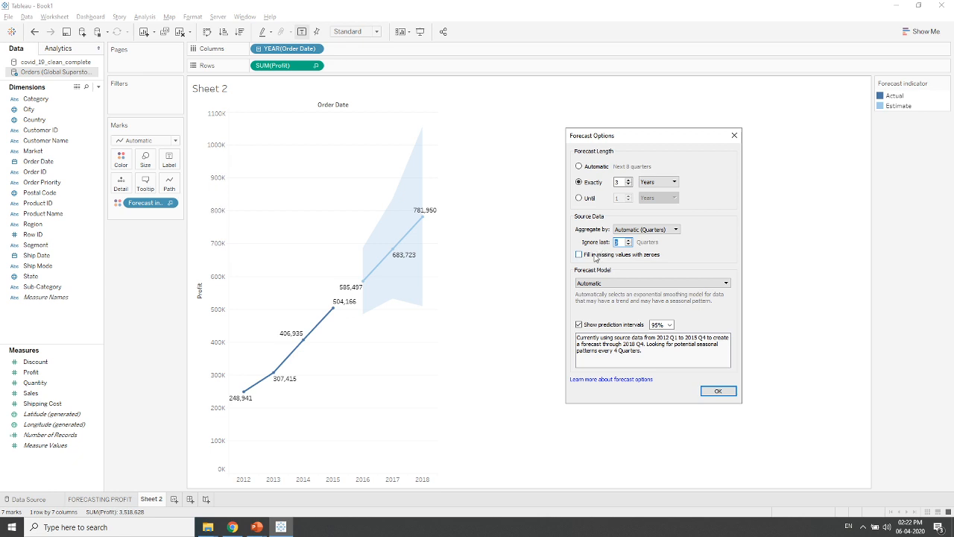
click(594, 256)
click(628, 240)
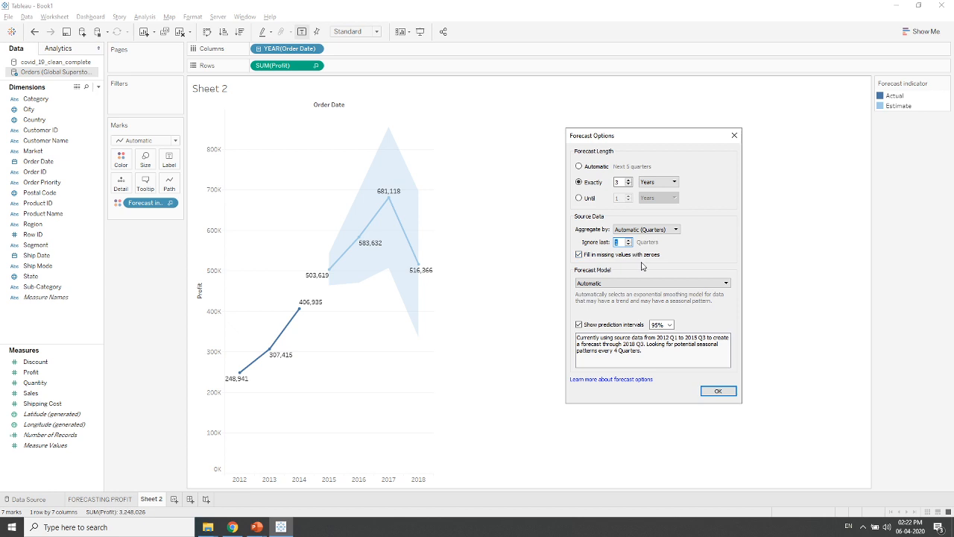
Switch the forecast model to Custom and try an additive trend, then a multiplicative one.
click(618, 284)
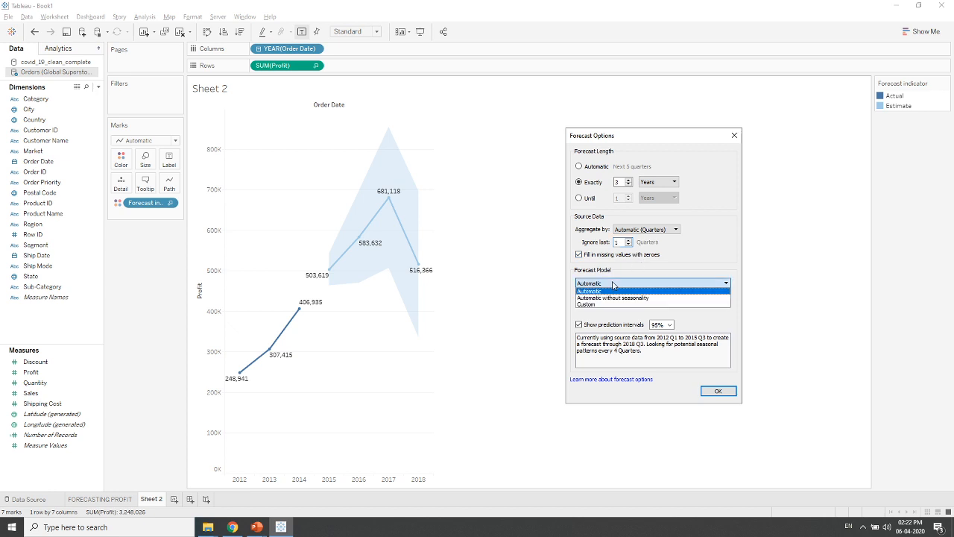
click(613, 284)
click(613, 284)
click(594, 305)
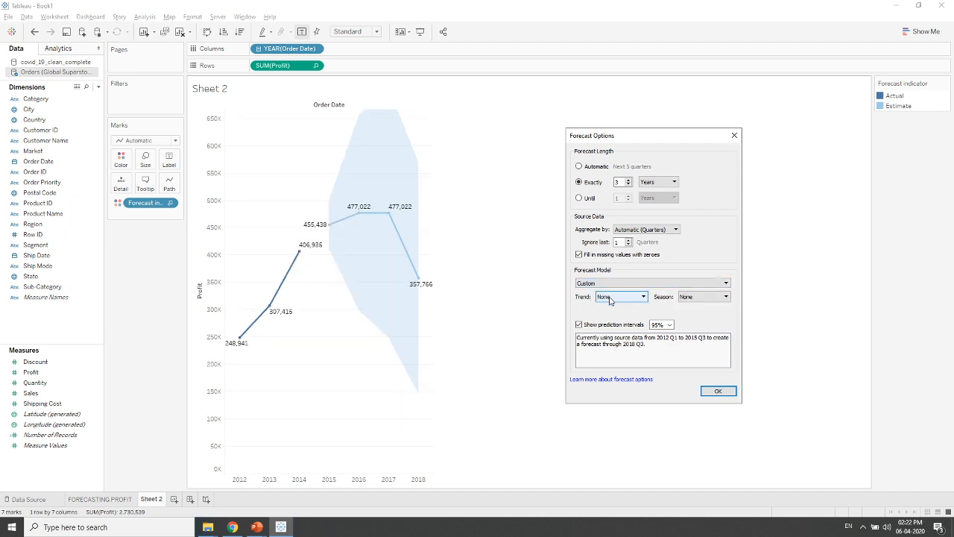
click(610, 298)
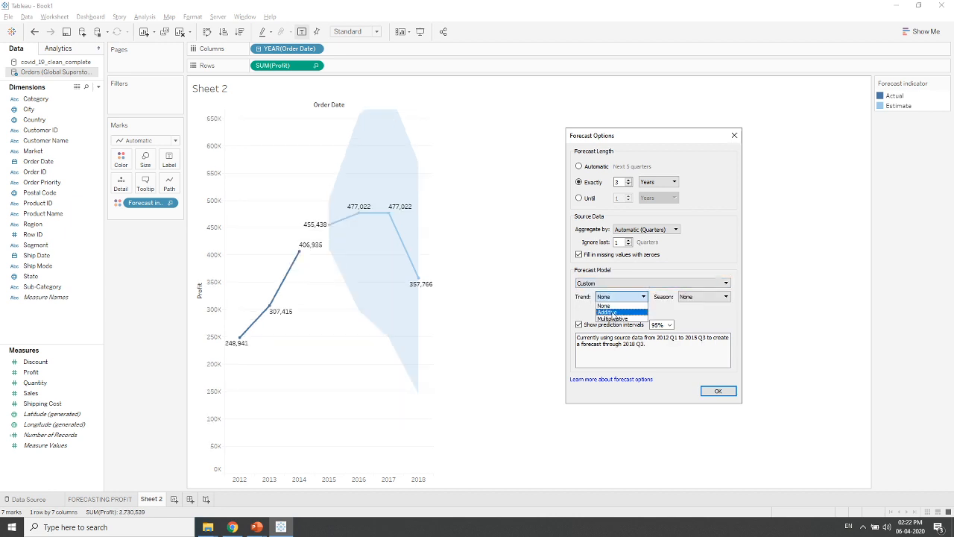
click(610, 311)
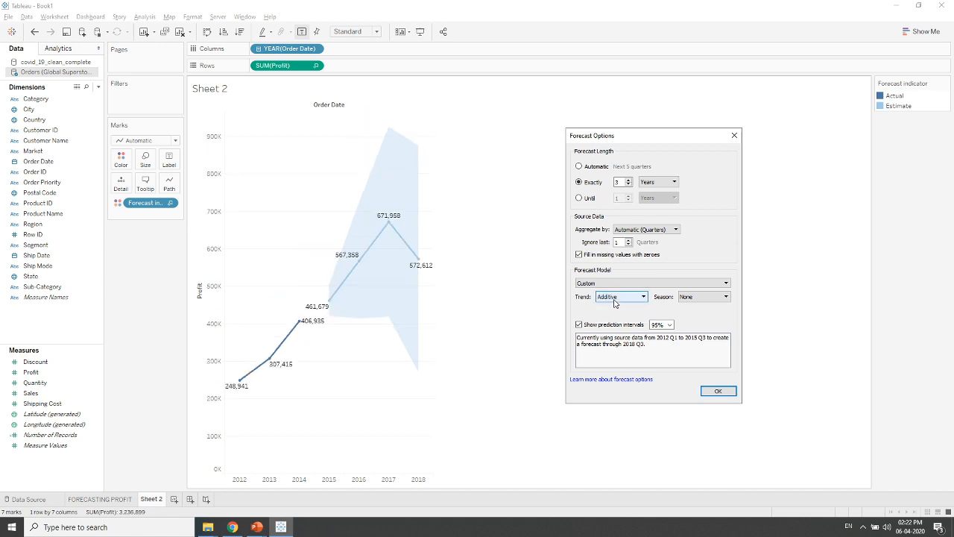
click(615, 298)
click(613, 318)
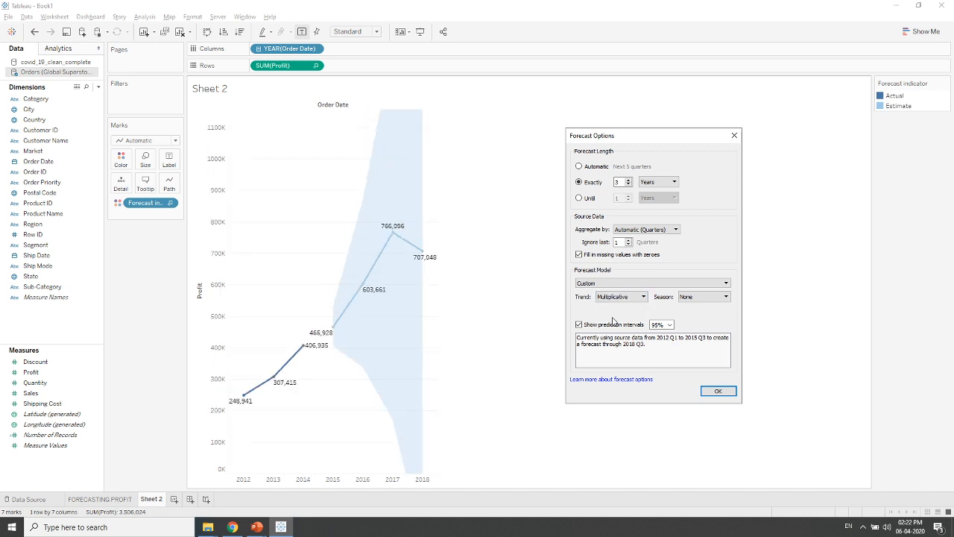
Keep the season at None and return the forecast model to Automatic.
click(692, 297)
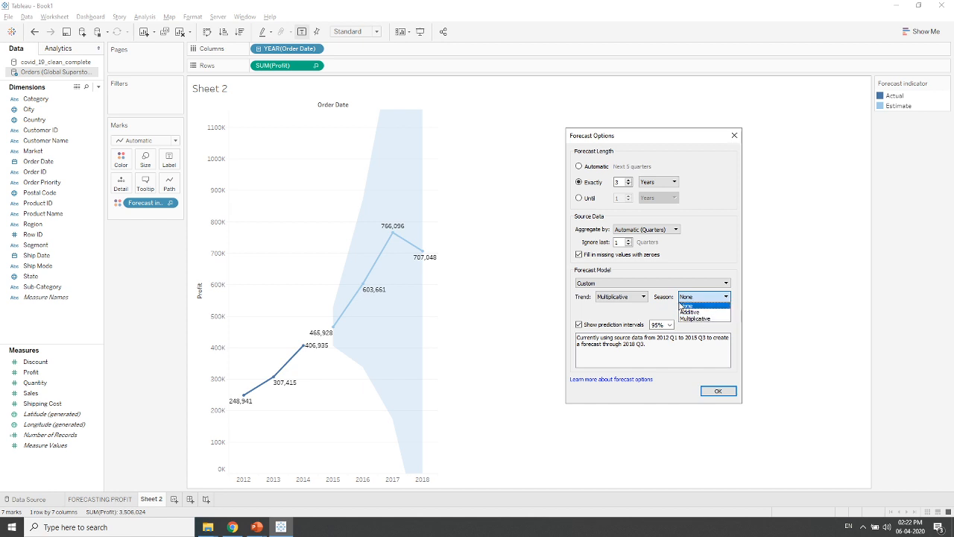
click(680, 305)
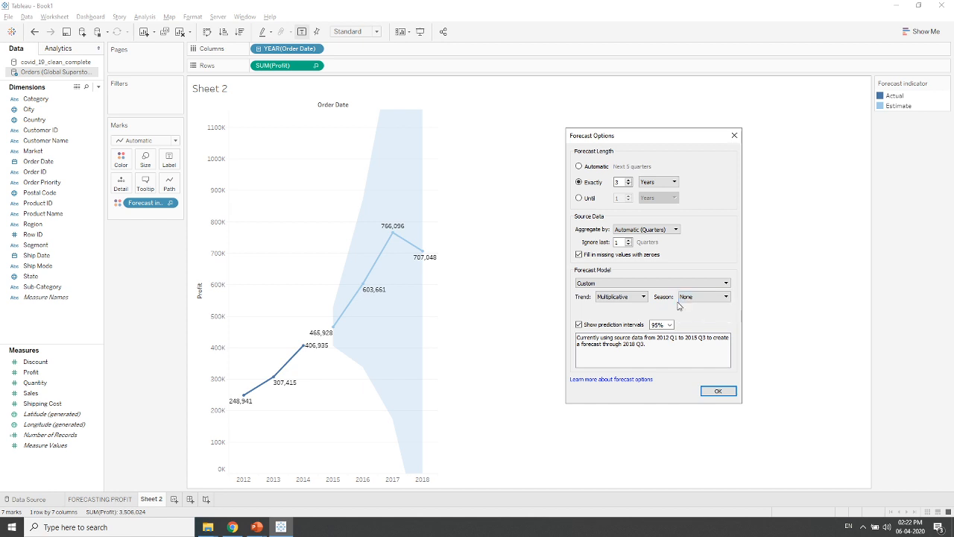
click(632, 284)
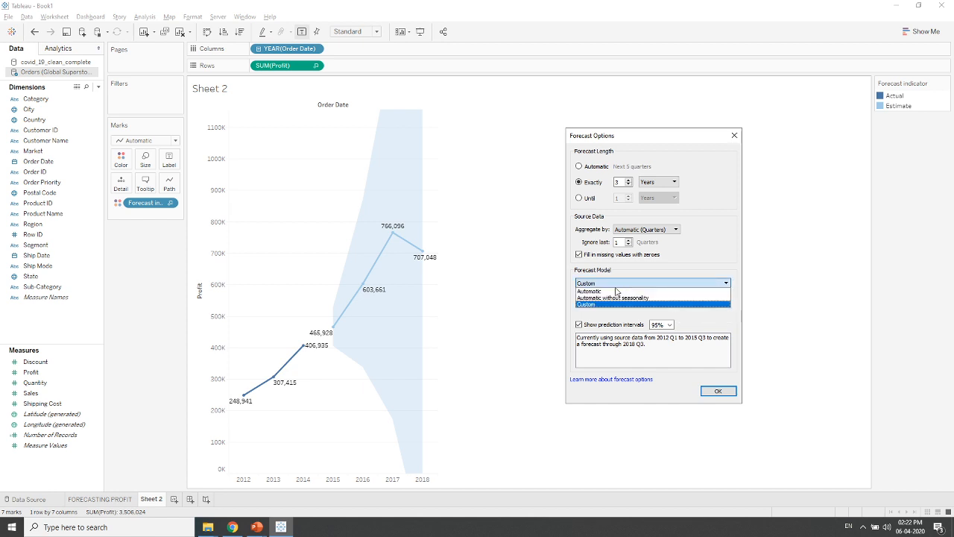
click(611, 291)
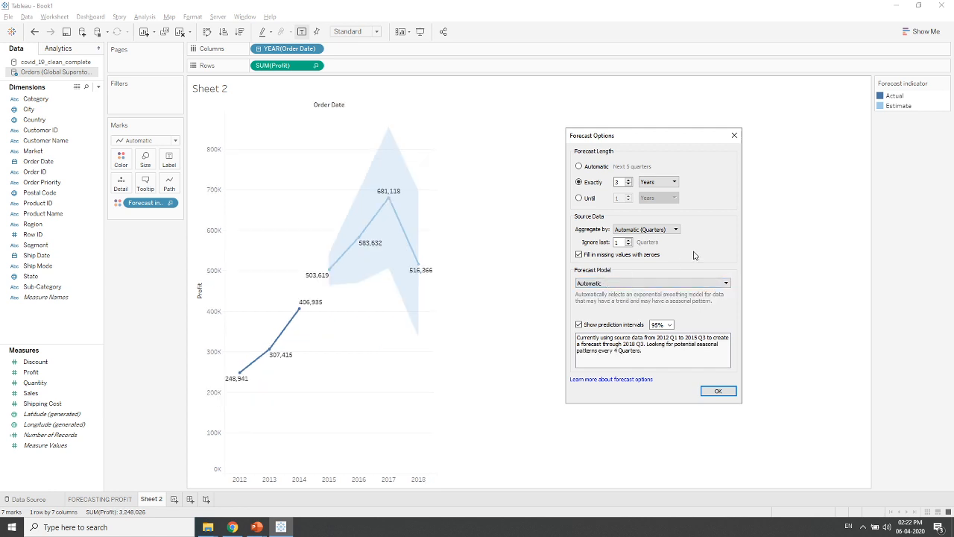
Try the prediction intervals at 90% and then at 99%.
click(669, 325)
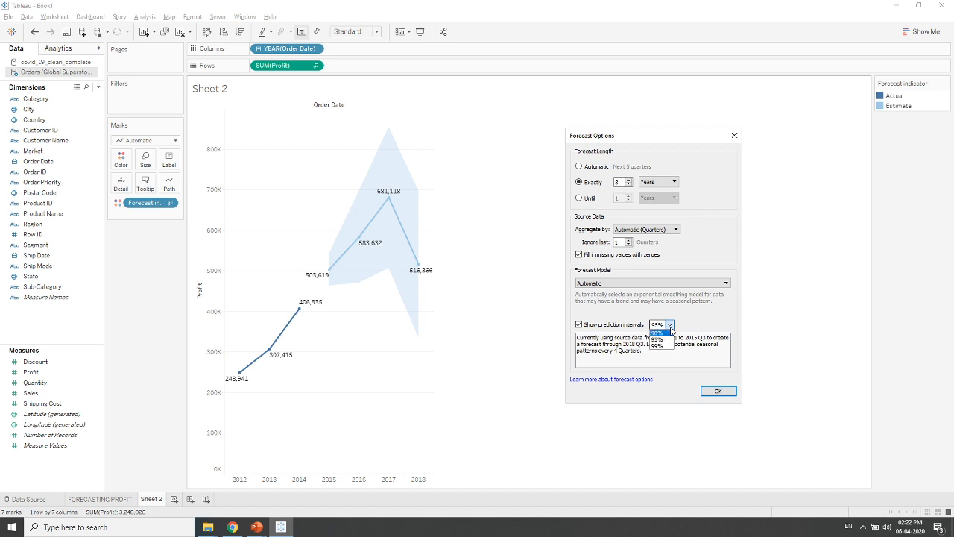
click(670, 328)
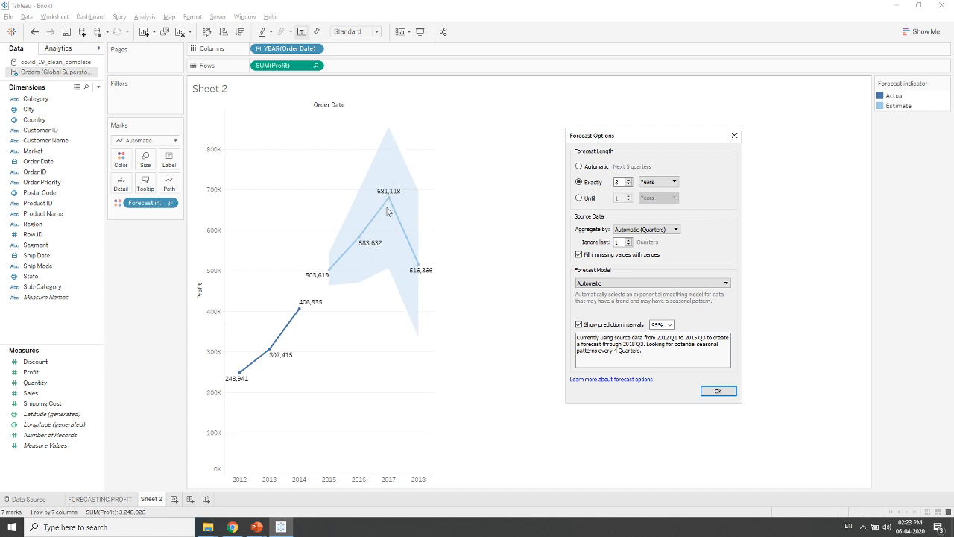
click(670, 325)
click(666, 334)
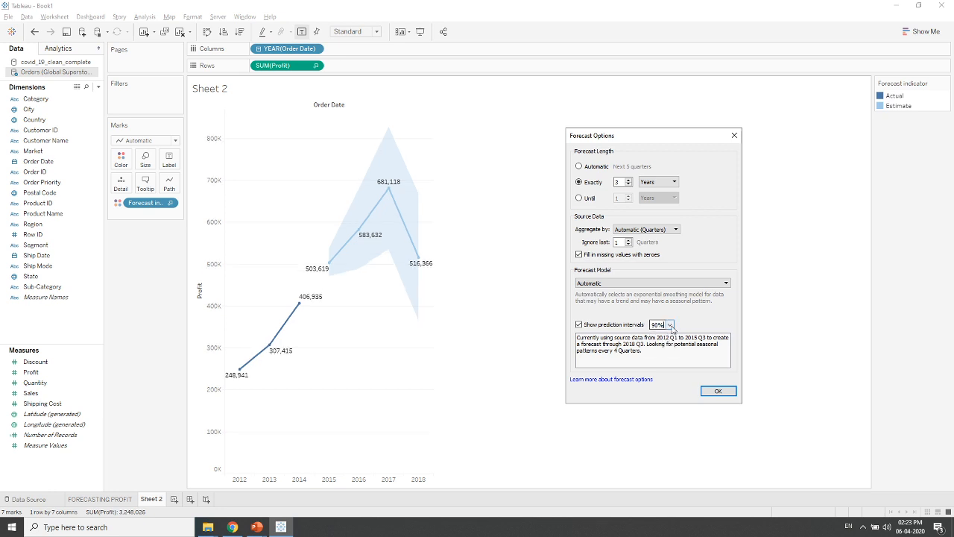
click(670, 326)
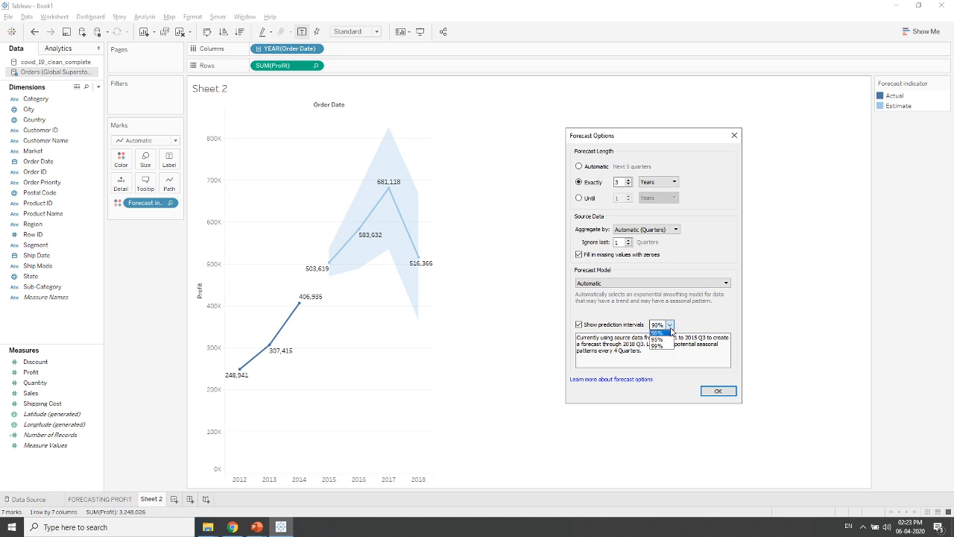
click(657, 345)
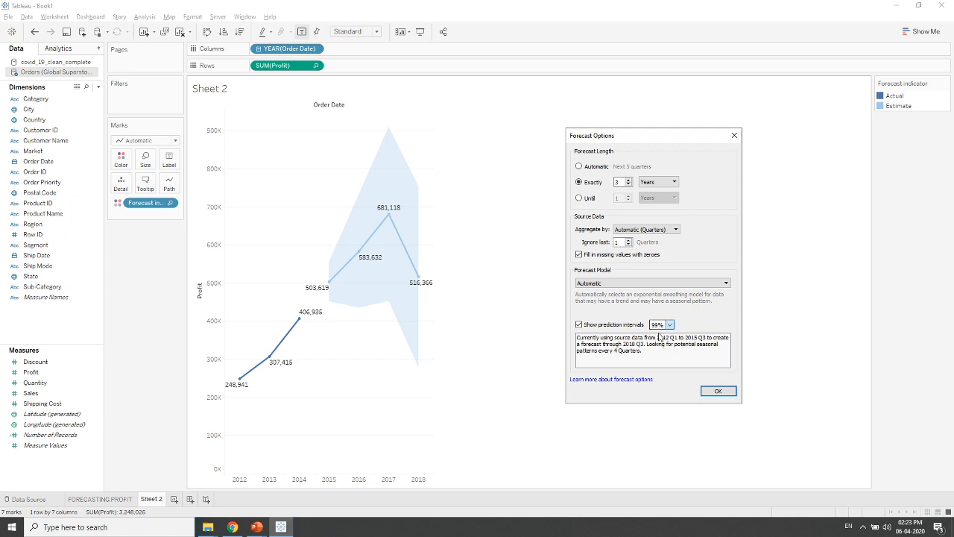
Set the prediction intervals back to 95% and apply the forecast options.
key(Up)
key(Up)
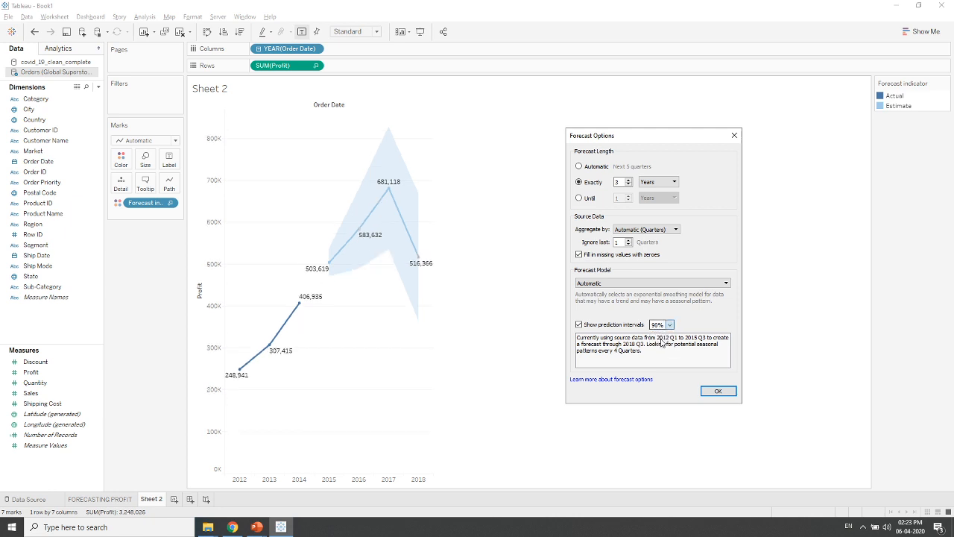
key(Down)
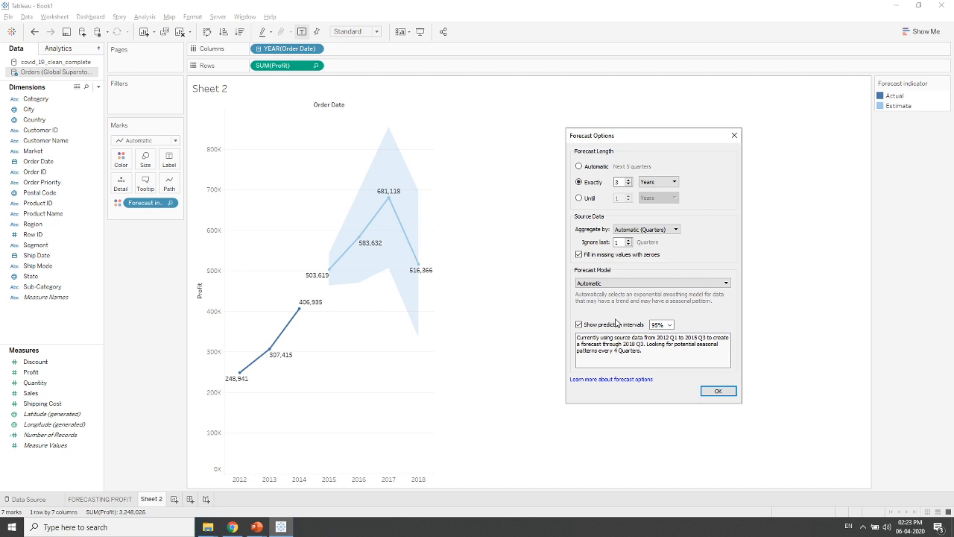
click(670, 327)
click(671, 326)
click(660, 343)
click(716, 392)
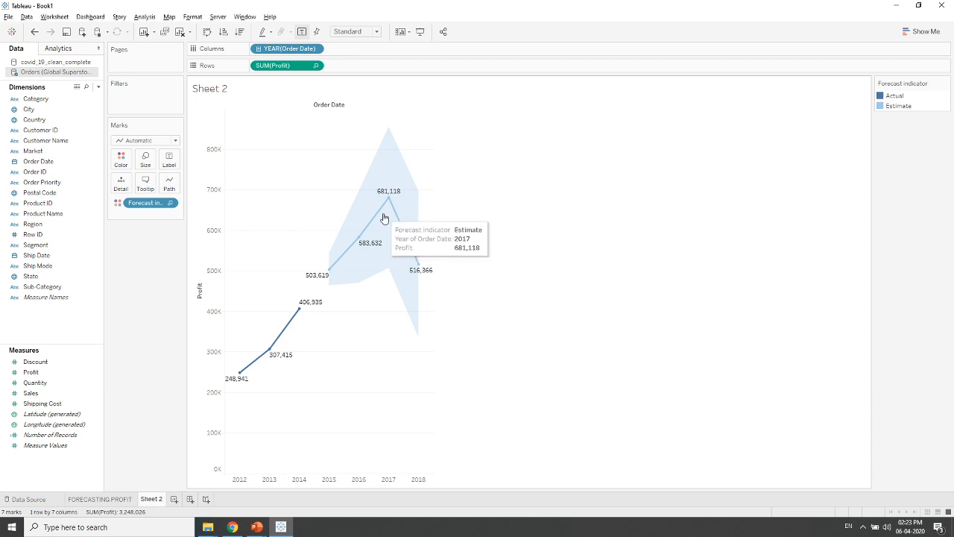
Review the forecast description summary for the profit chart, then dismiss it.
right_click(339, 313)
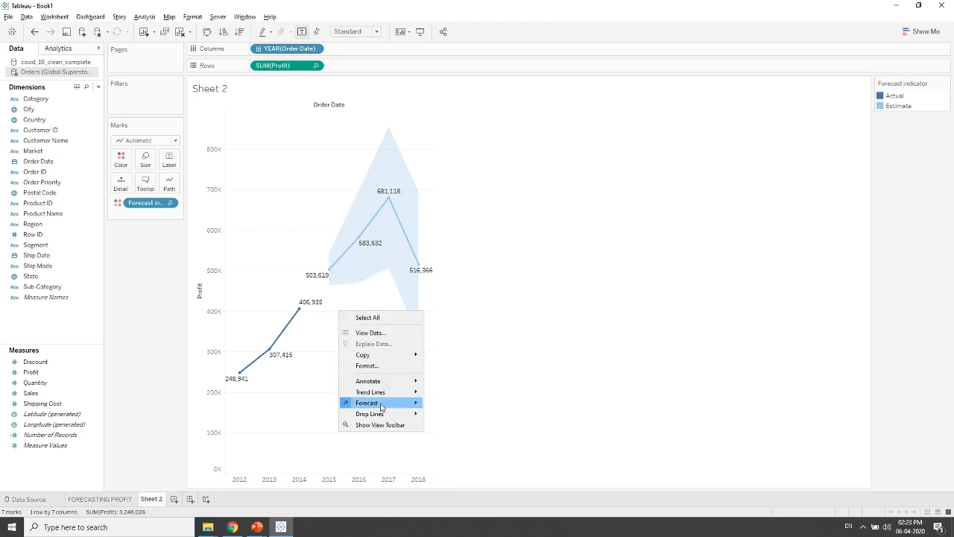
mouse_move(381, 406)
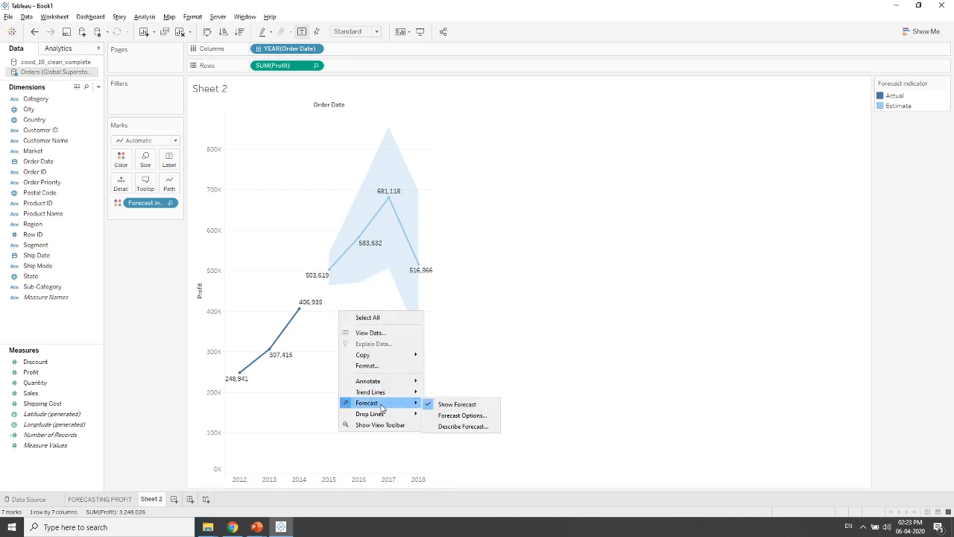
click(447, 426)
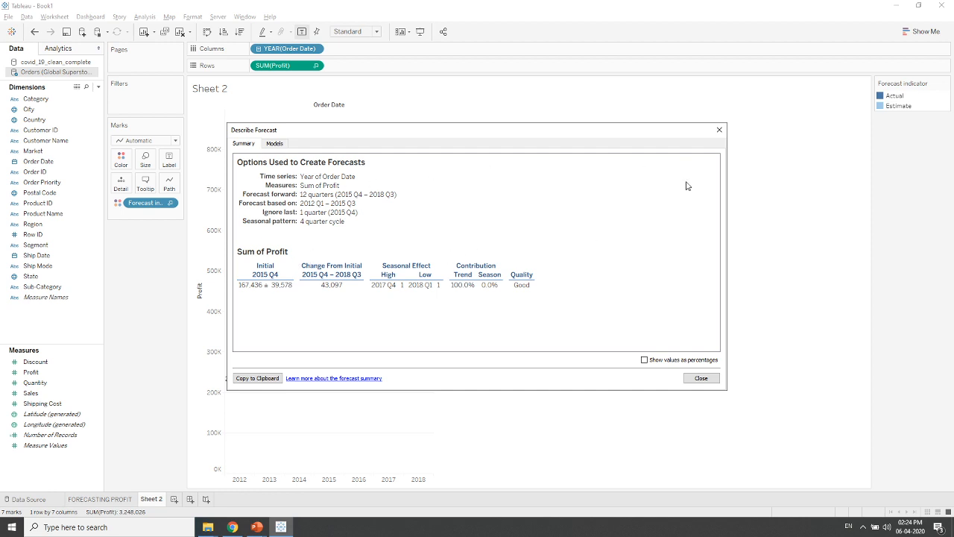
click(717, 131)
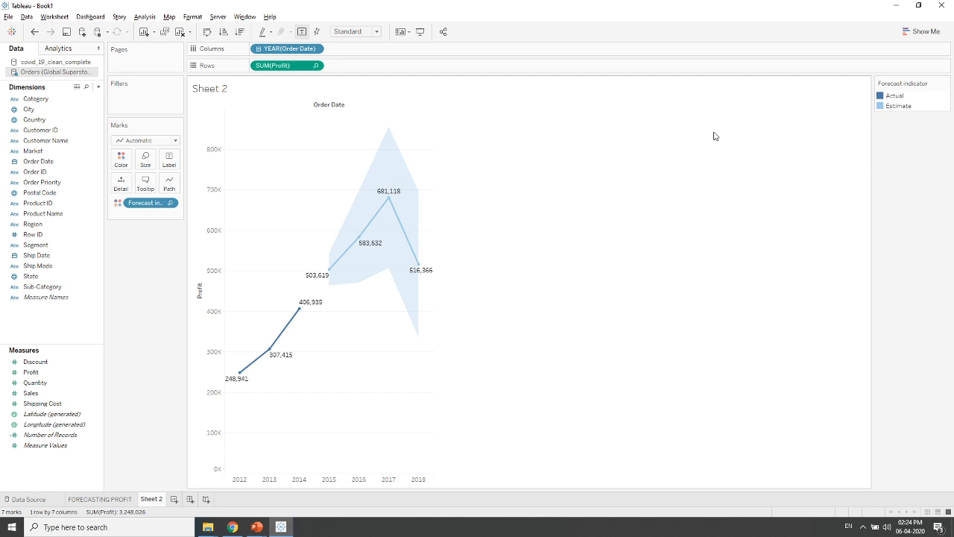
Expand the Order Date year on Columns into quarter and month levels.
click(275, 49)
right_click(275, 49)
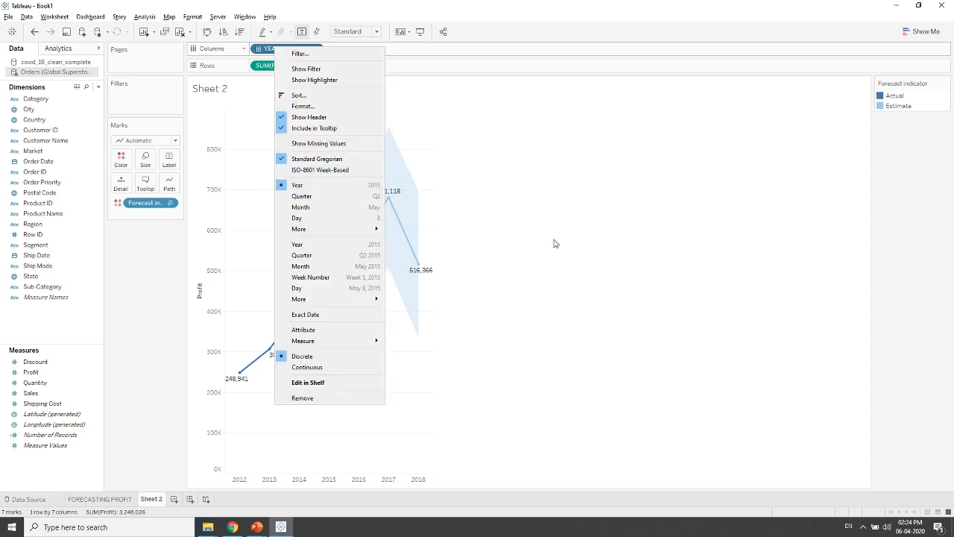
click(553, 243)
click(258, 49)
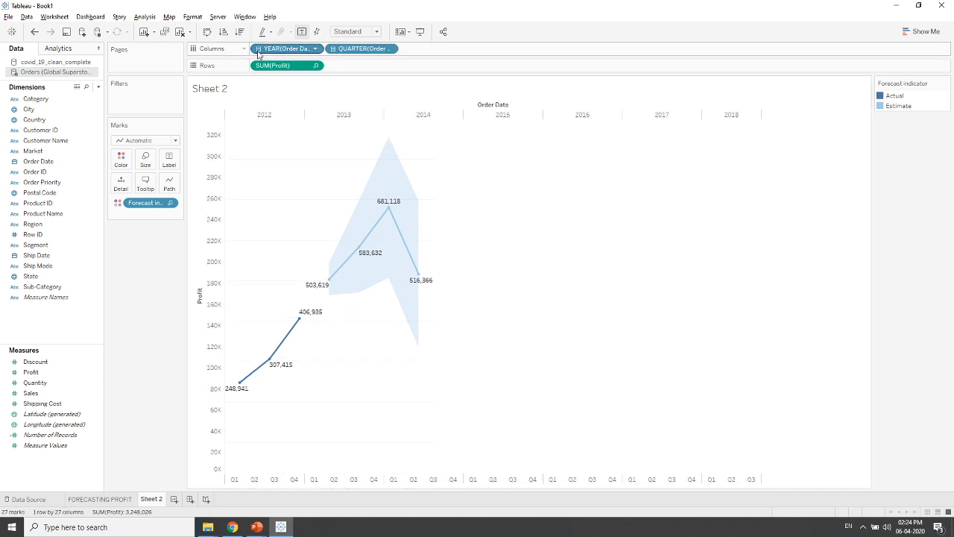
click(334, 49)
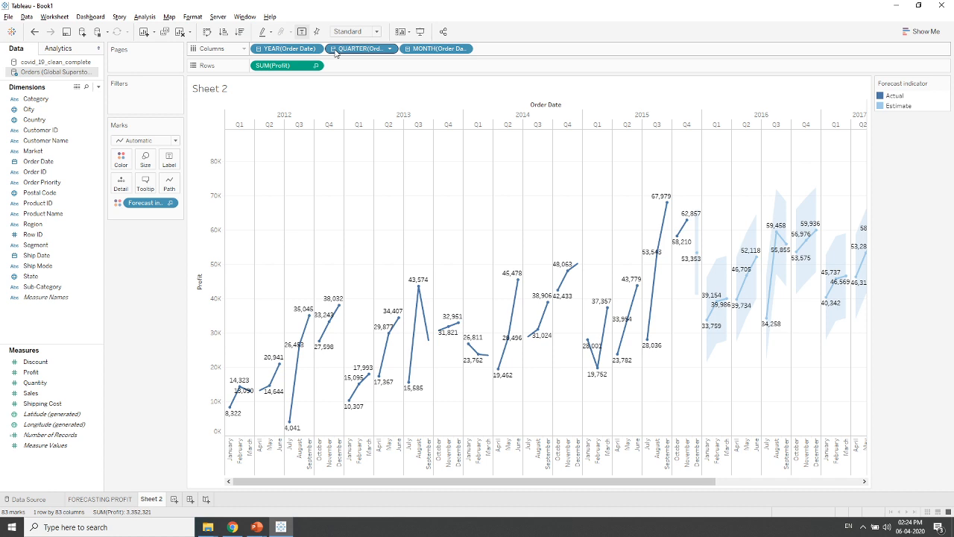
Remove the quarter and year levels from Columns, leaving only the month, and check the forecast indicator's explanation.
drag(348, 51, 143, 266)
drag(279, 54, 149, 286)
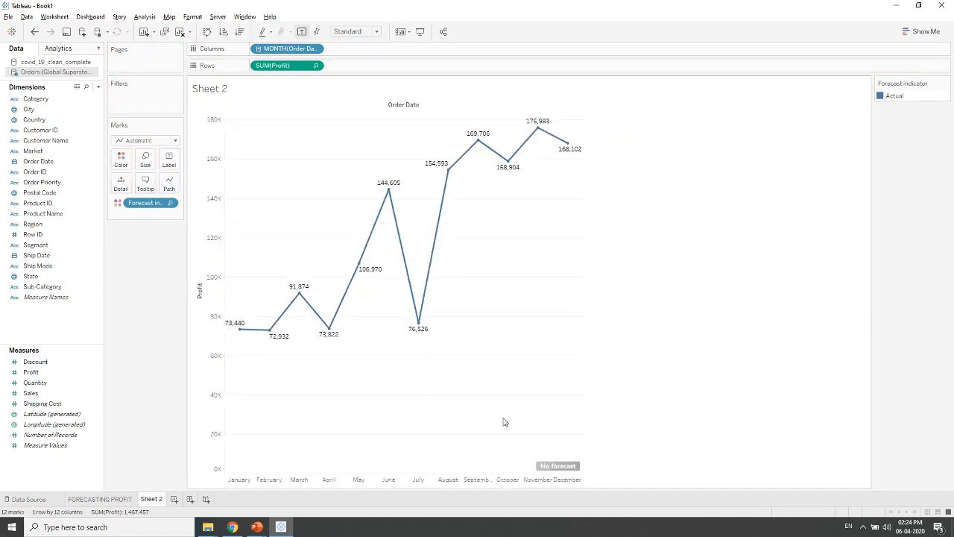
mouse_move(552, 467)
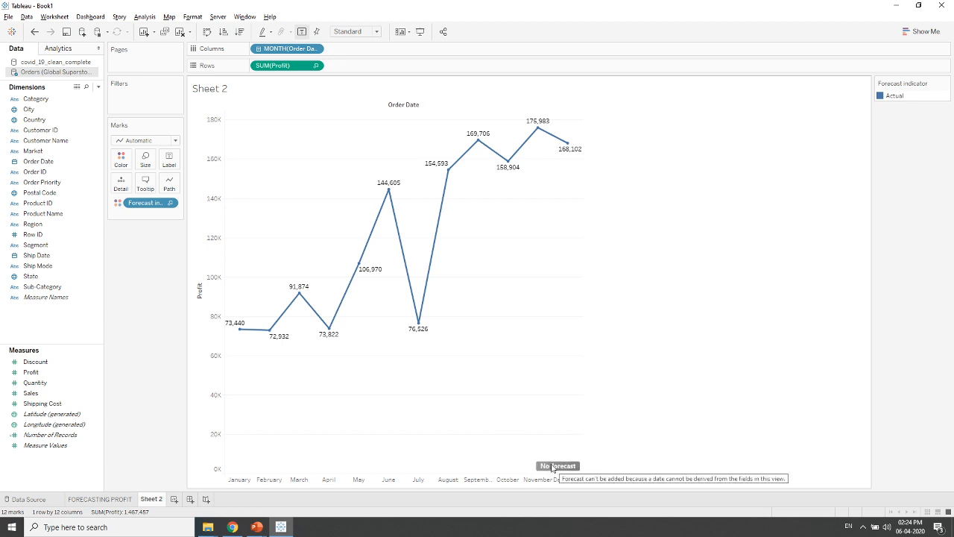
Review the forecast options for the month-only view and close them without changes.
right_click(516, 319)
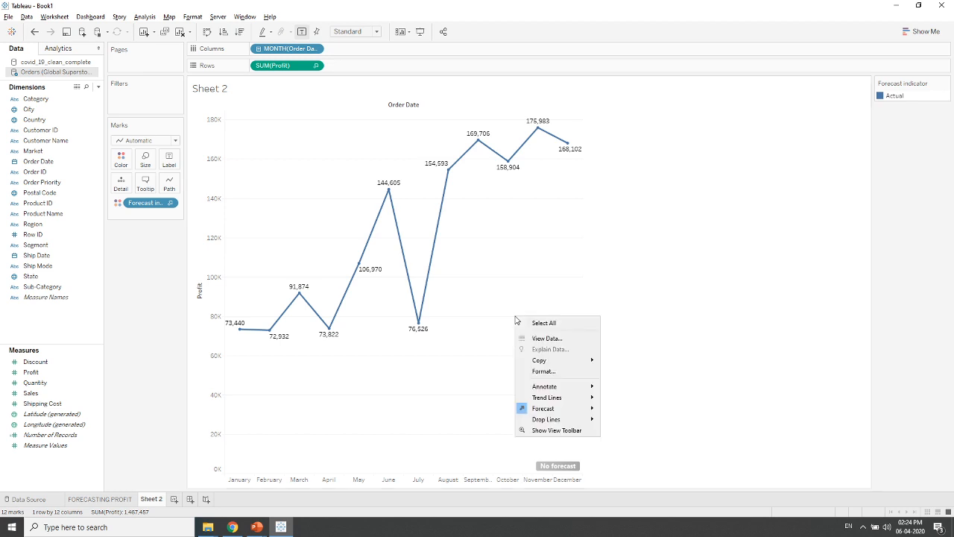
mouse_move(550, 408)
click(611, 421)
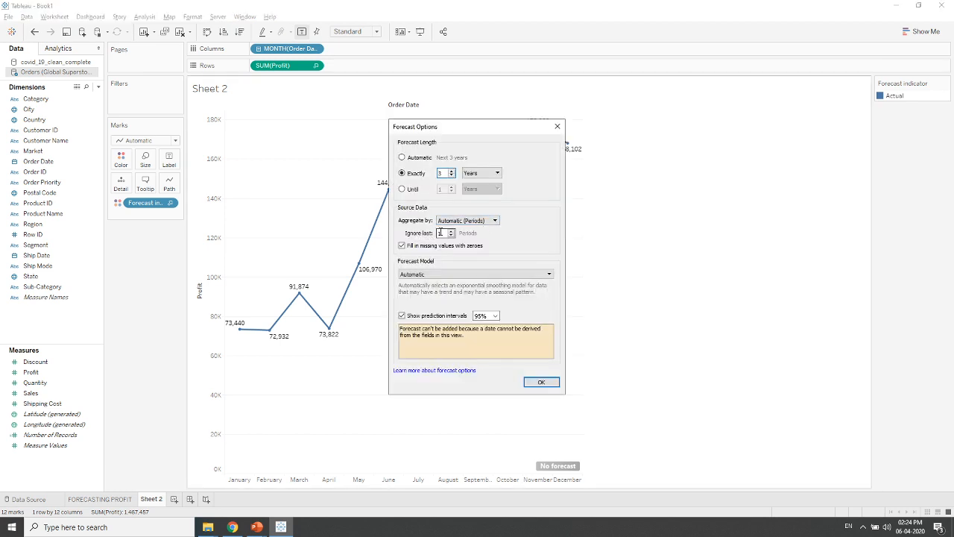
click(556, 128)
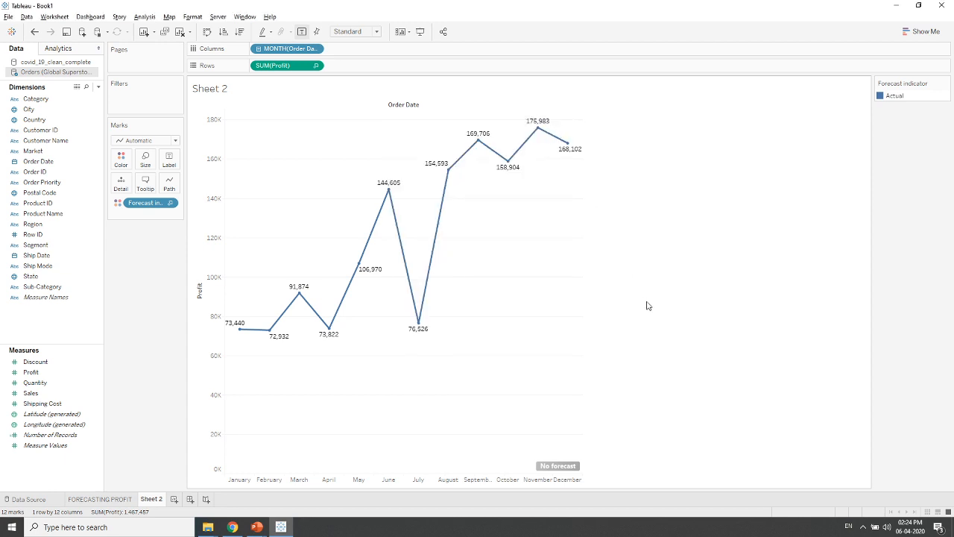
Return Order Date to the year level and drill down to months, removing the quarter level.
click(285, 48)
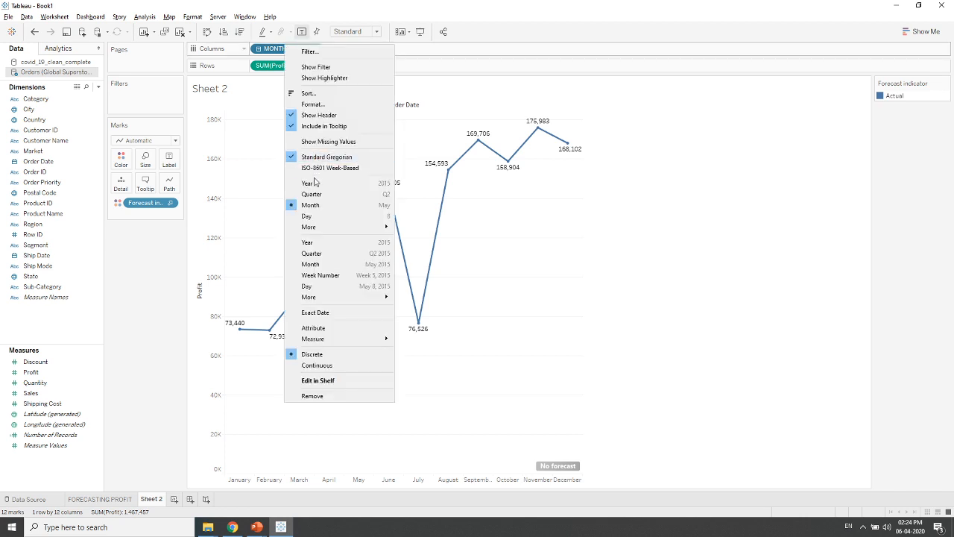
click(316, 183)
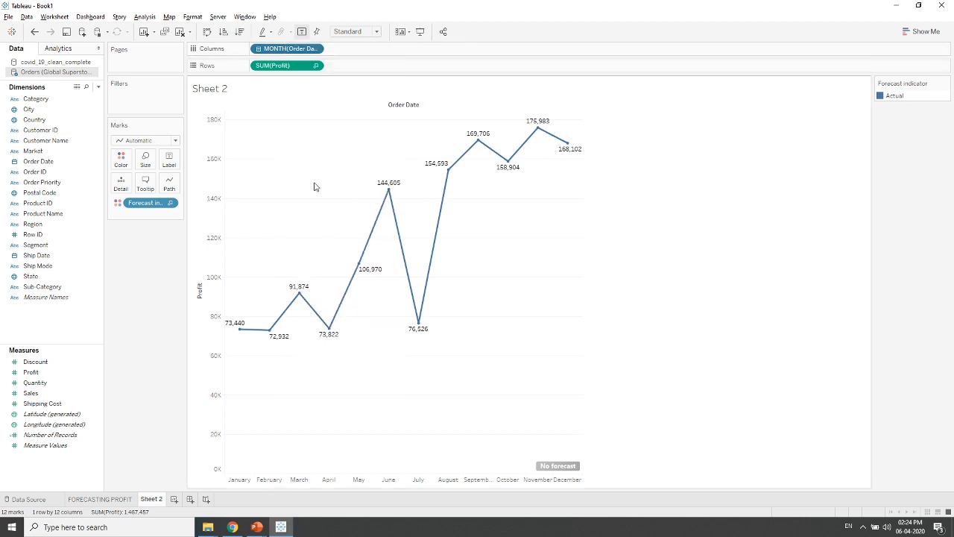
click(259, 49)
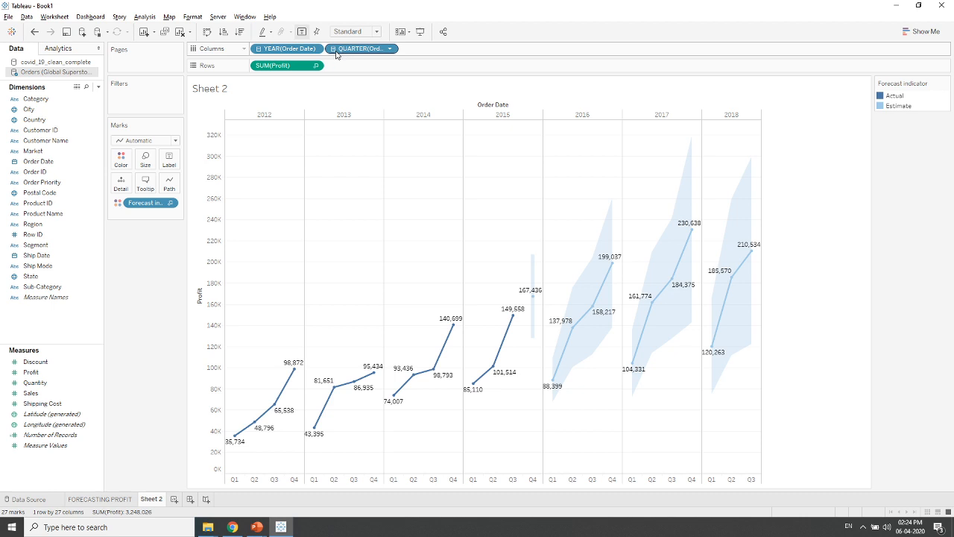
click(333, 48)
drag(362, 49, 172, 316)
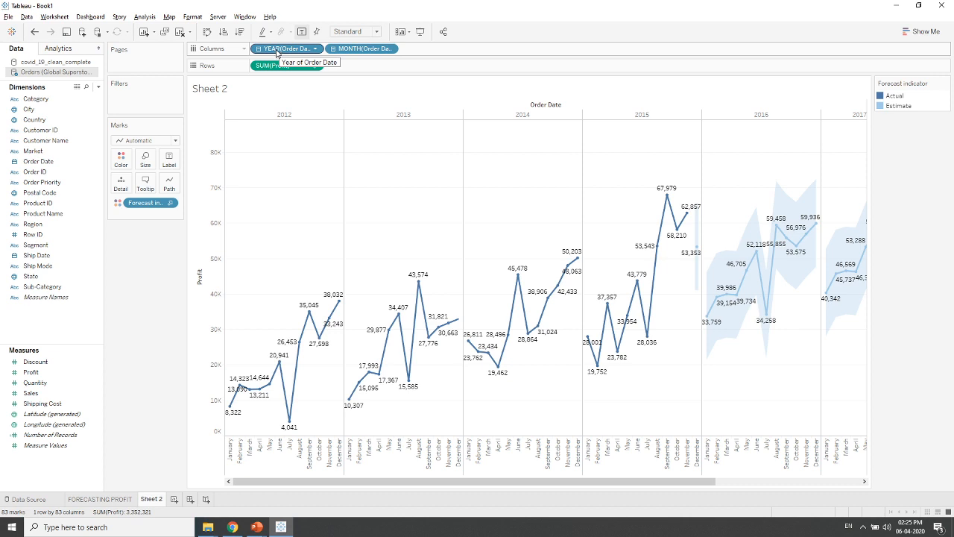
Collapse Order Date on Columns back to the year level and convert it to a continuous year.
click(259, 48)
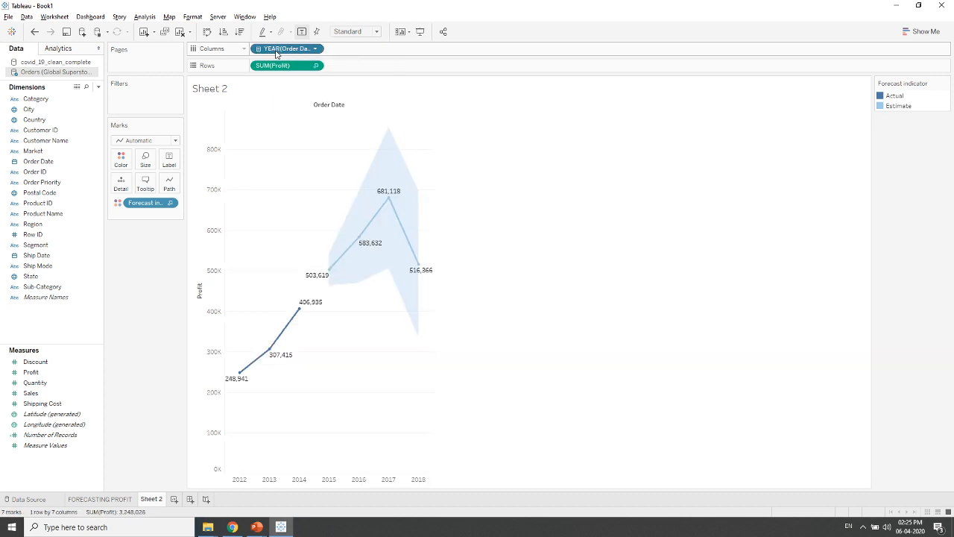
right_click(276, 51)
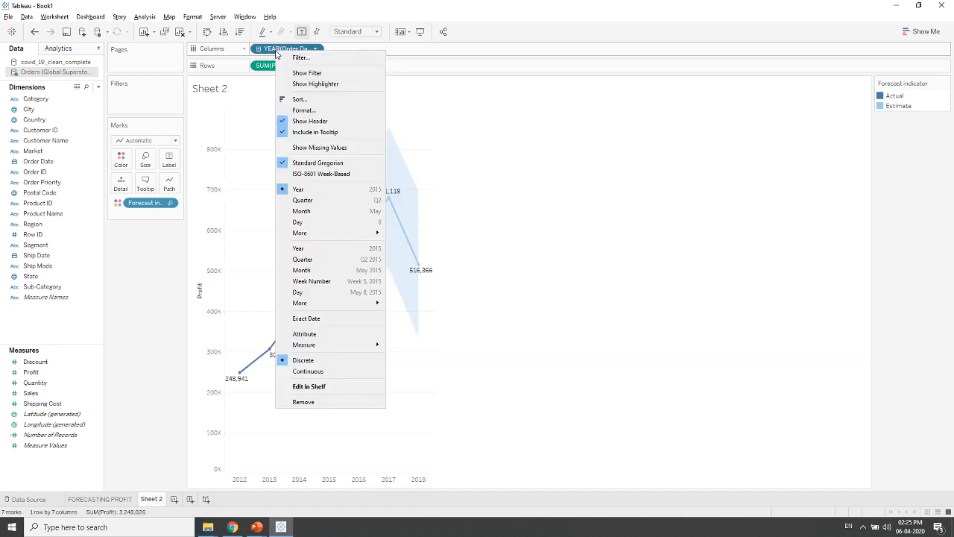
click(305, 249)
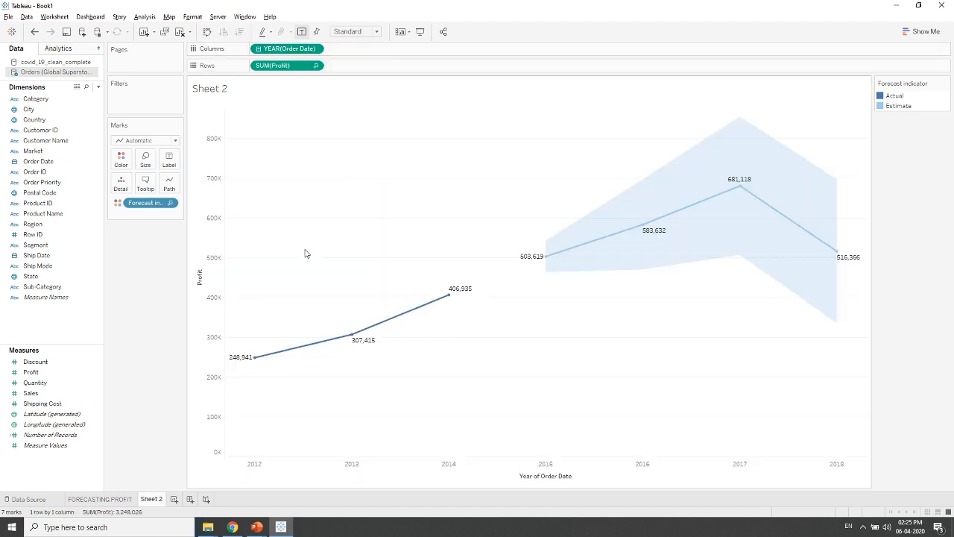
Change the continuous Order Date on Columns to quarters and on to months to compare the resulting profit forecasts.
right_click(268, 49)
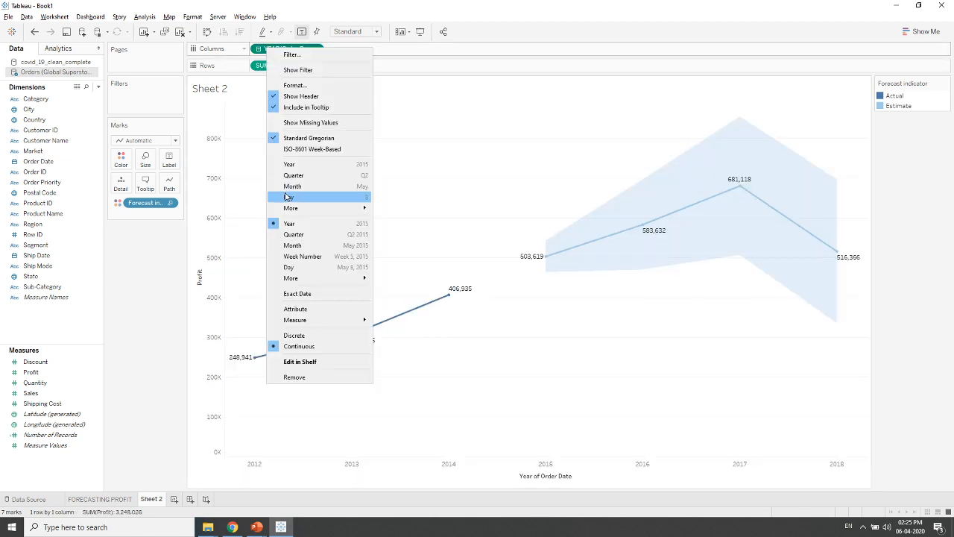
click(294, 235)
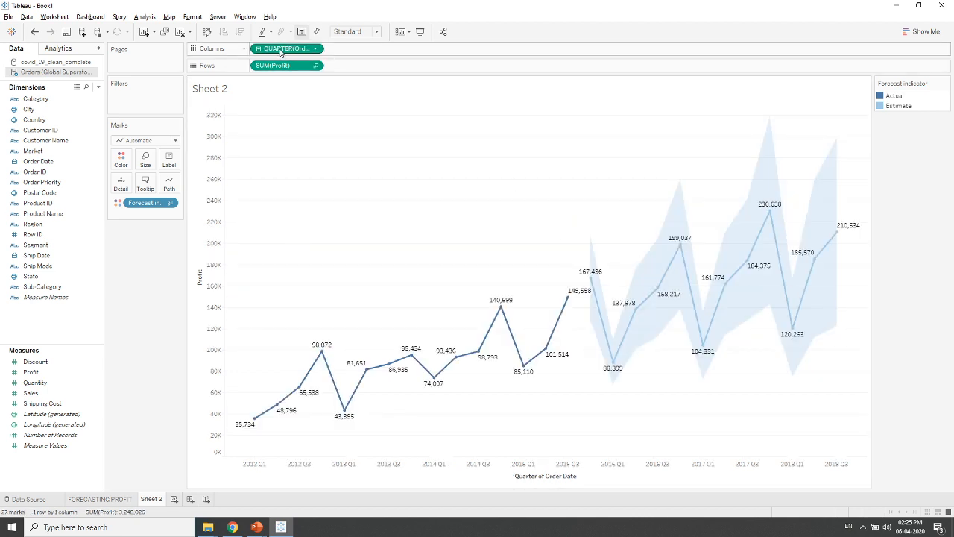
right_click(280, 50)
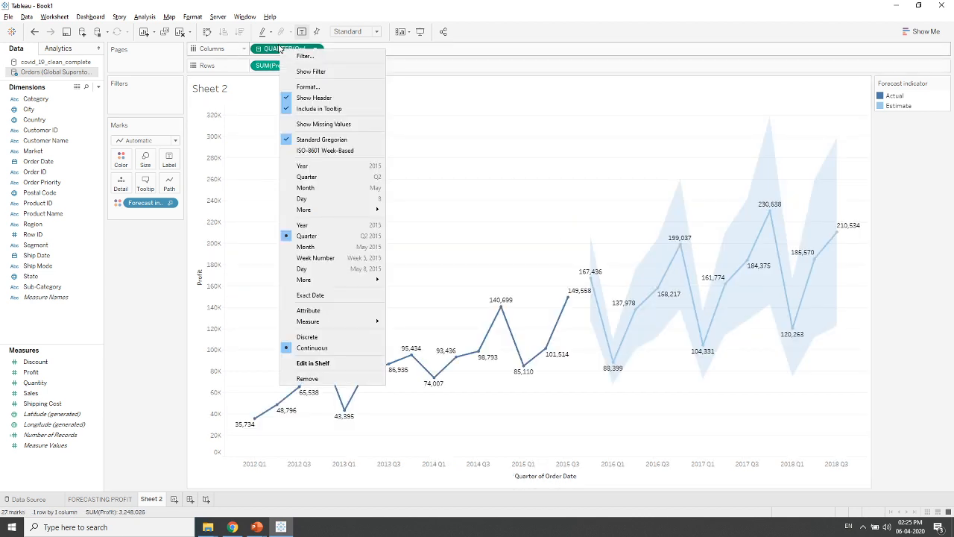
click(314, 247)
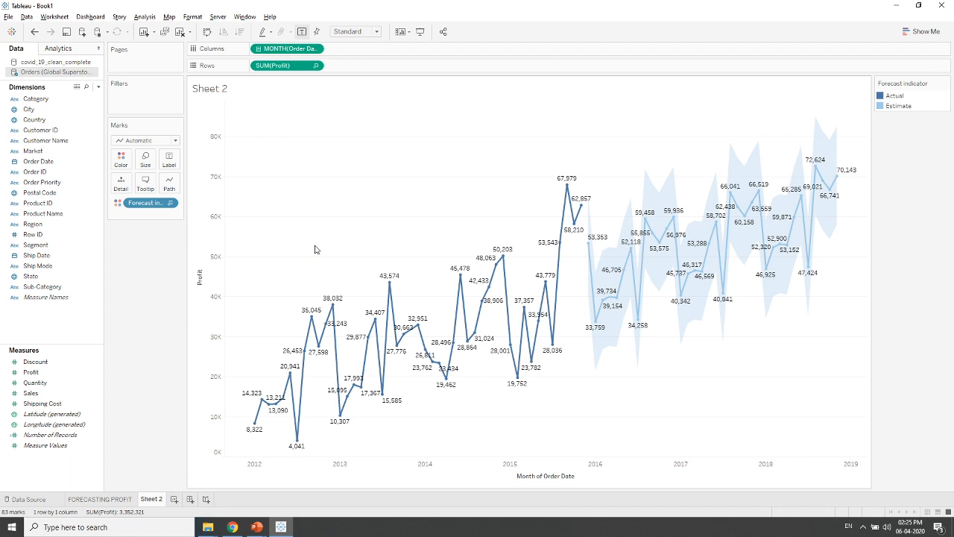
right_click(280, 51)
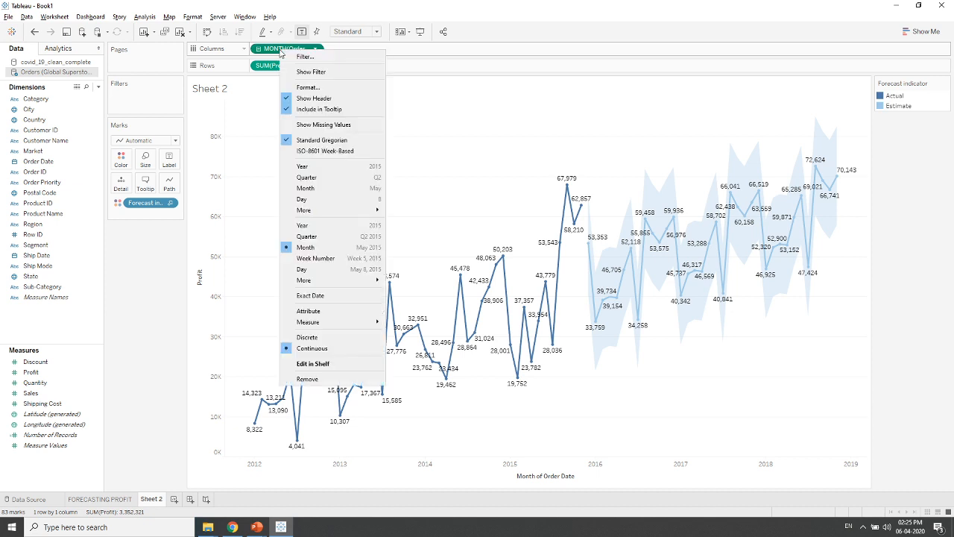
click(769, 374)
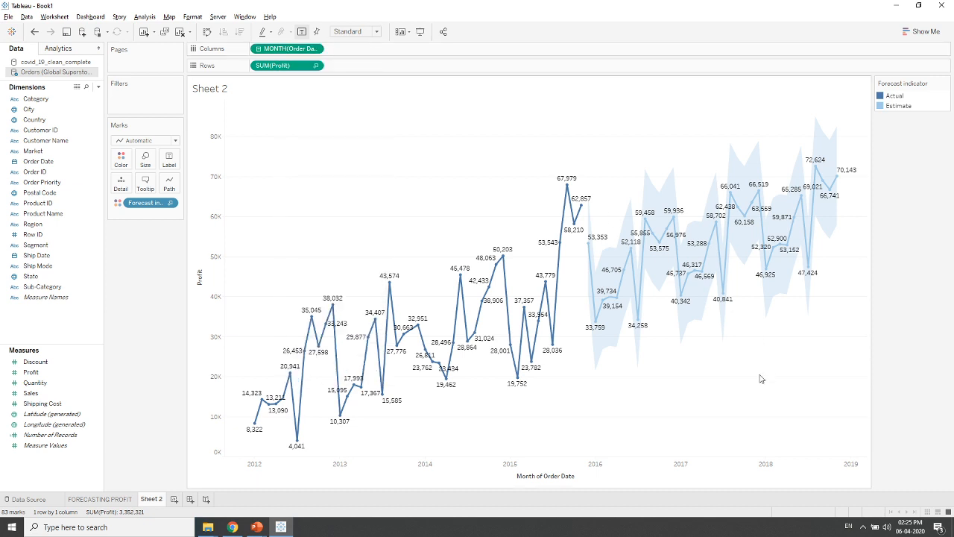
mouse_move(834, 212)
Create a new worksheet on the covid_19_clean_complete data with Date on Columns, expanded from year down to day.
click(174, 500)
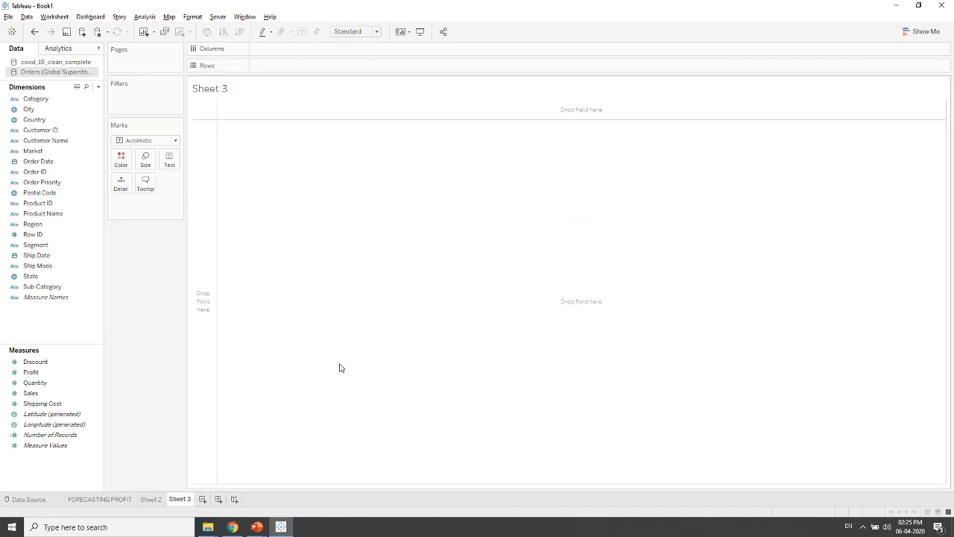
click(57, 64)
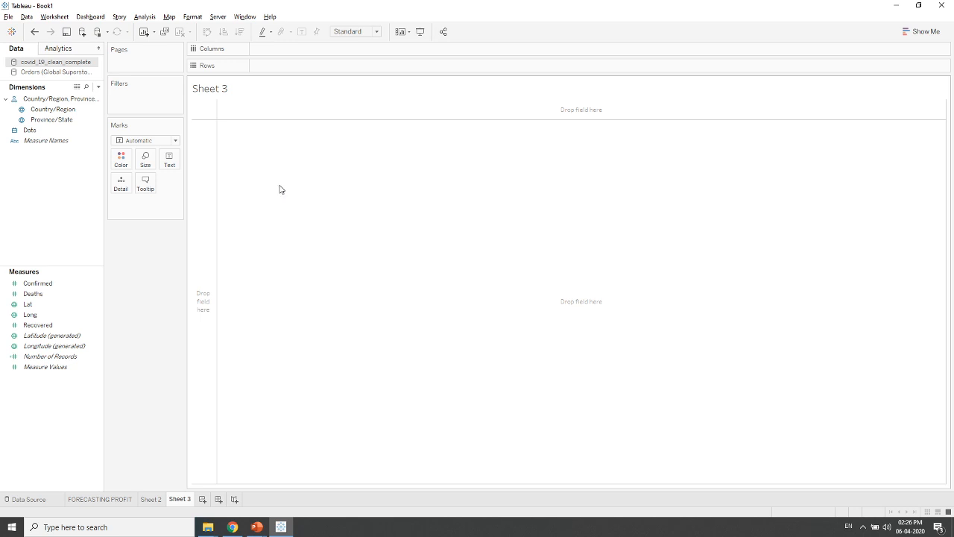
drag(30, 130, 277, 50)
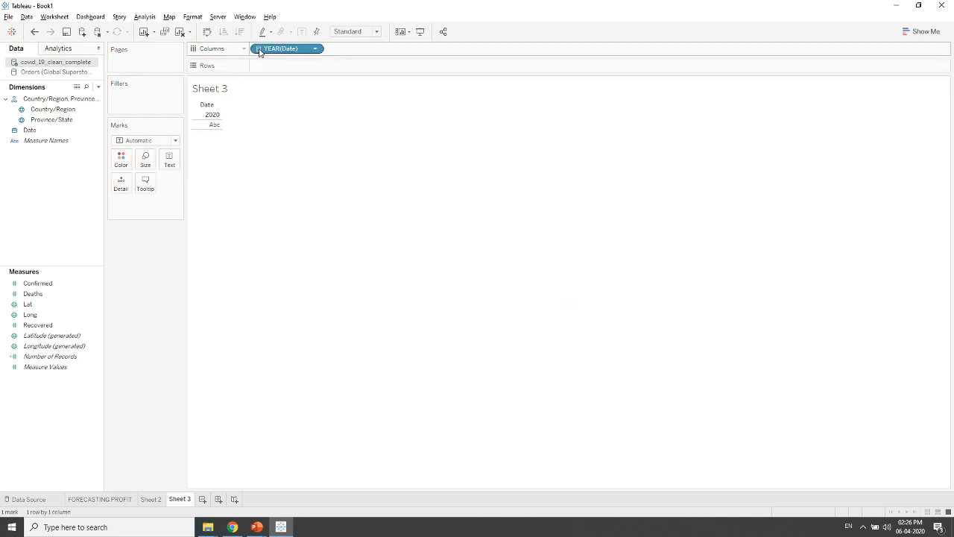
click(258, 48)
click(332, 48)
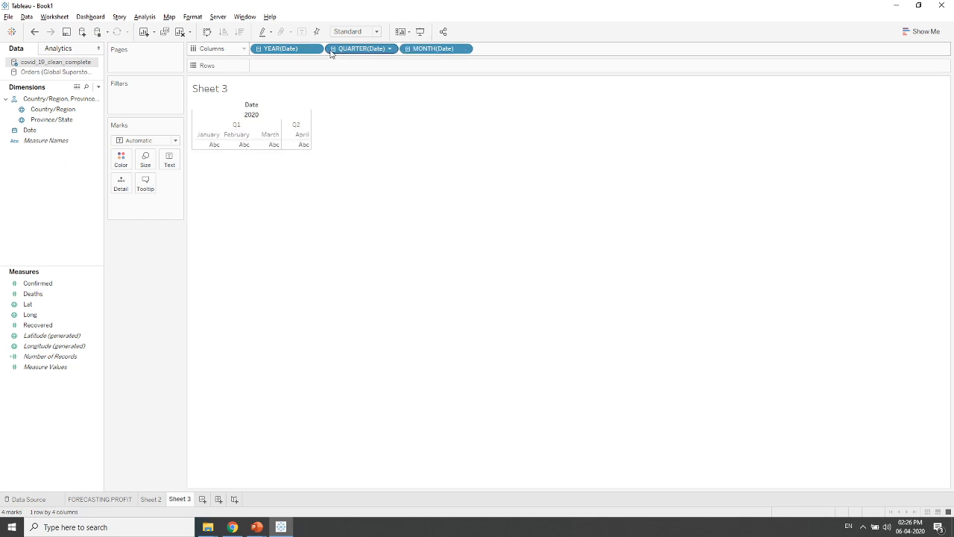
click(408, 49)
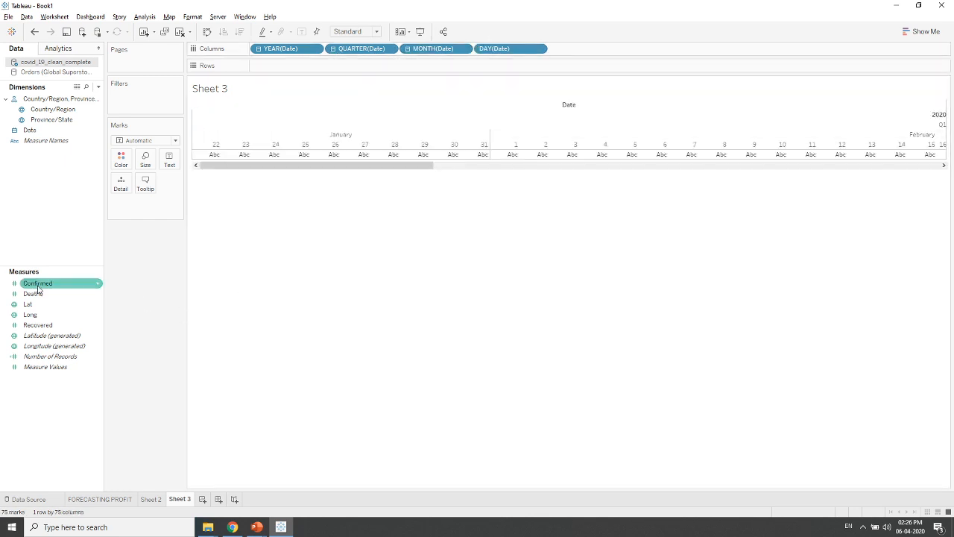
Plot the sum of Confirmed on Rows against the daily dates.
mouse_move(41, 286)
mouse_down()
mouse_move(319, 76)
mouse_move(280, 71)
mouse_up()
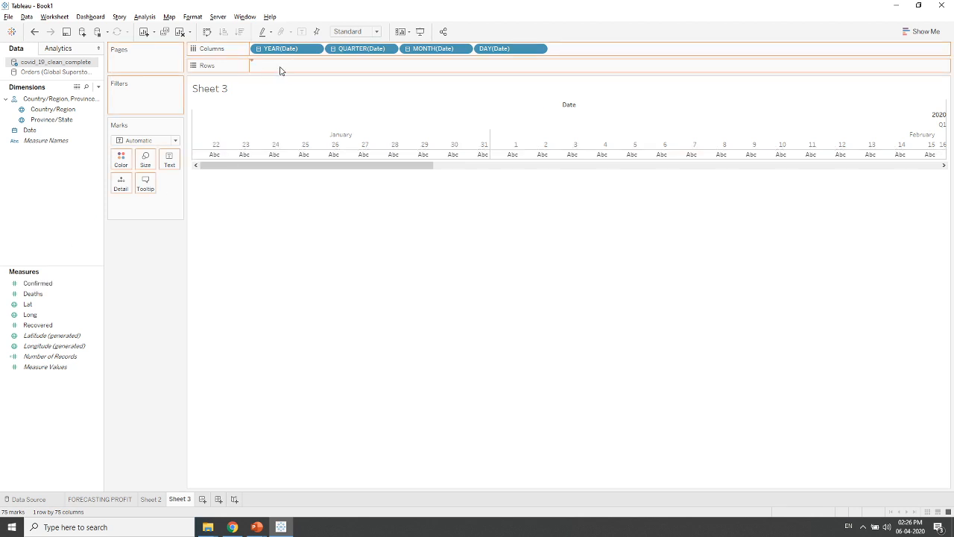
drag(281, 70, 280, 71)
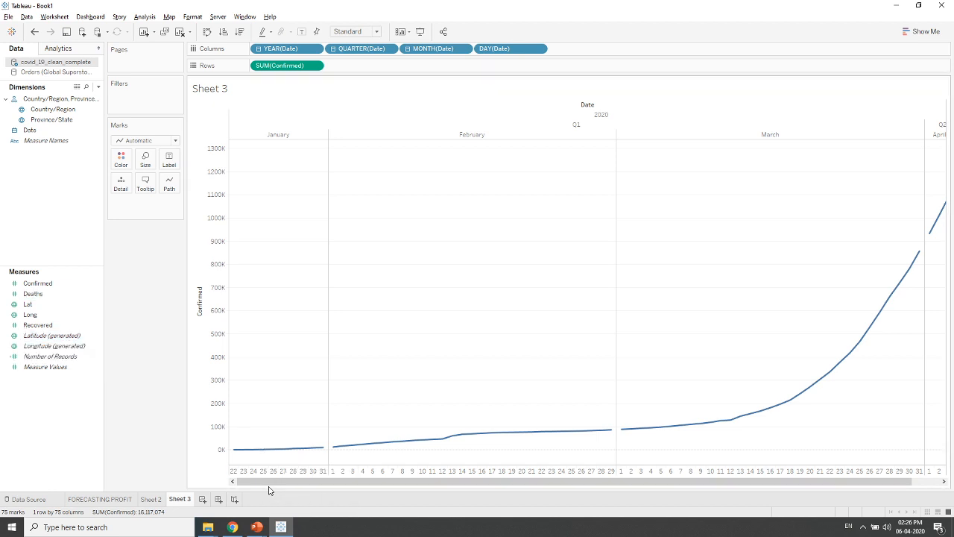
drag(393, 486, 575, 484)
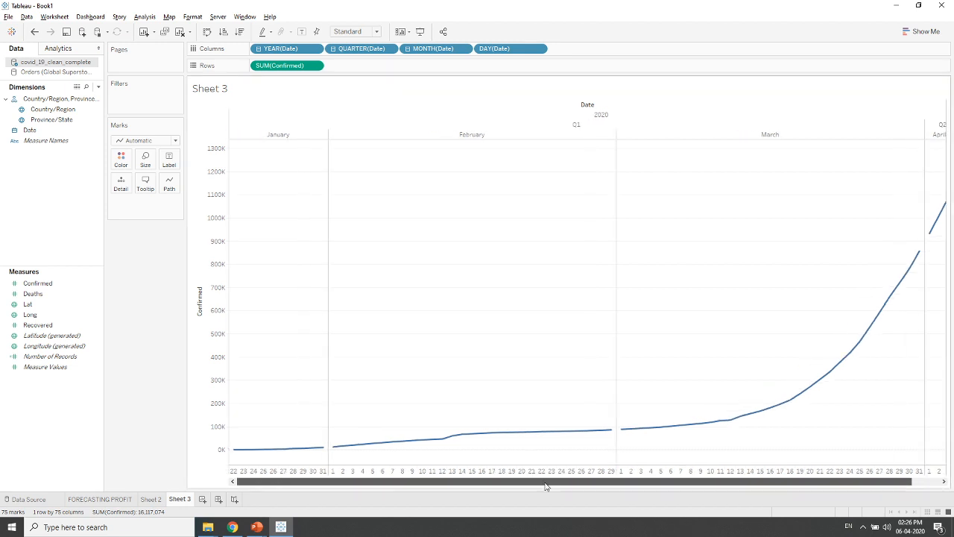
Show a forecast for the daily confirmed cases.
right_click(416, 322)
mouse_move(457, 412)
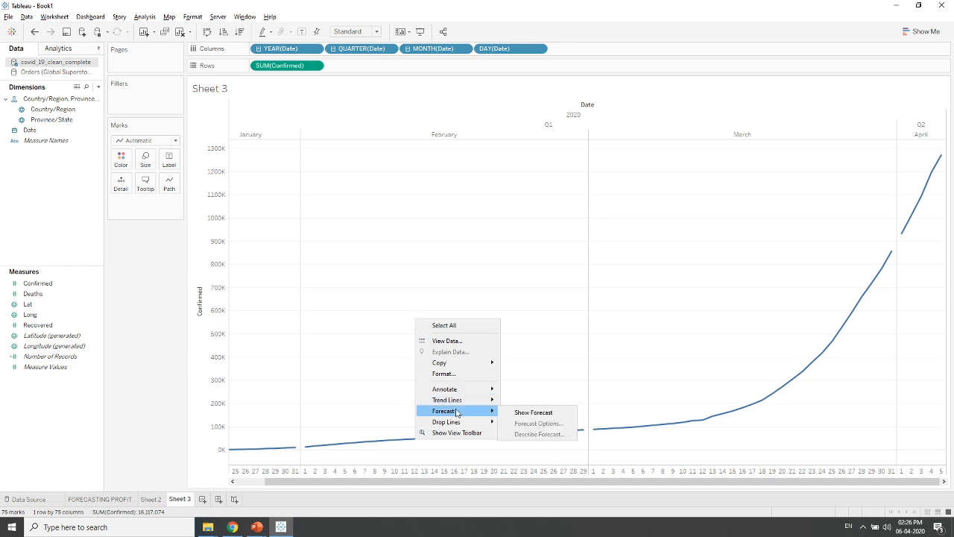
click(520, 414)
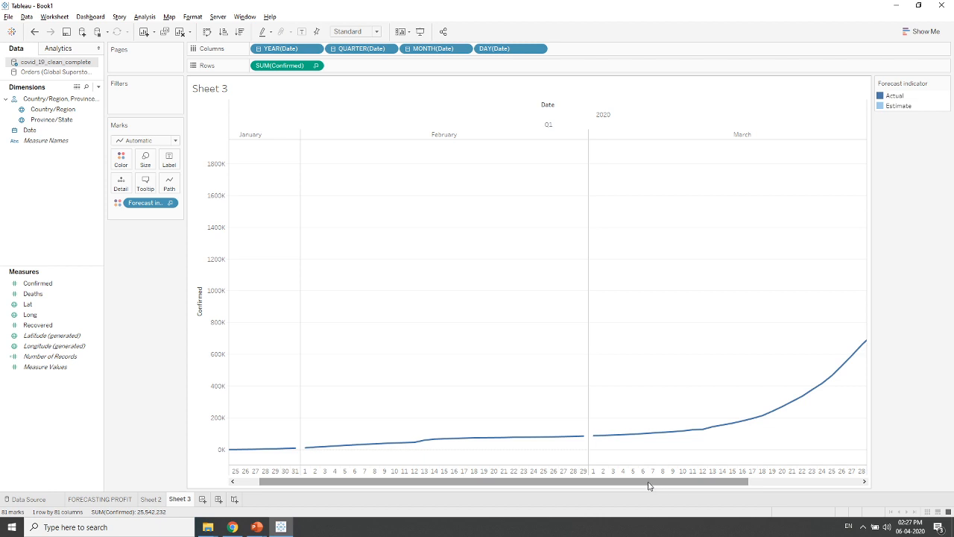
drag(649, 483, 785, 481)
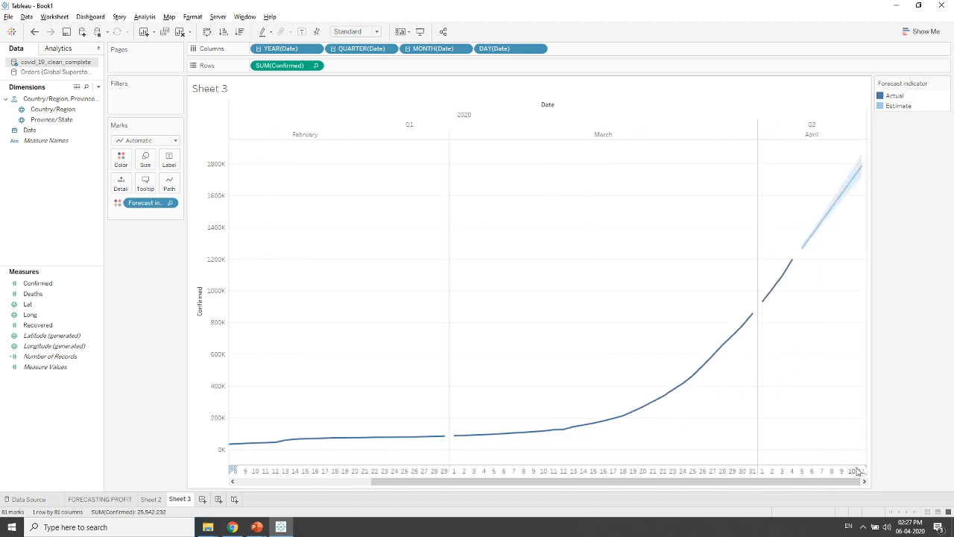
Set the forecast length of the confirmed cases to exactly 9 days and apply the options.
right_click(474, 226)
mouse_move(524, 316)
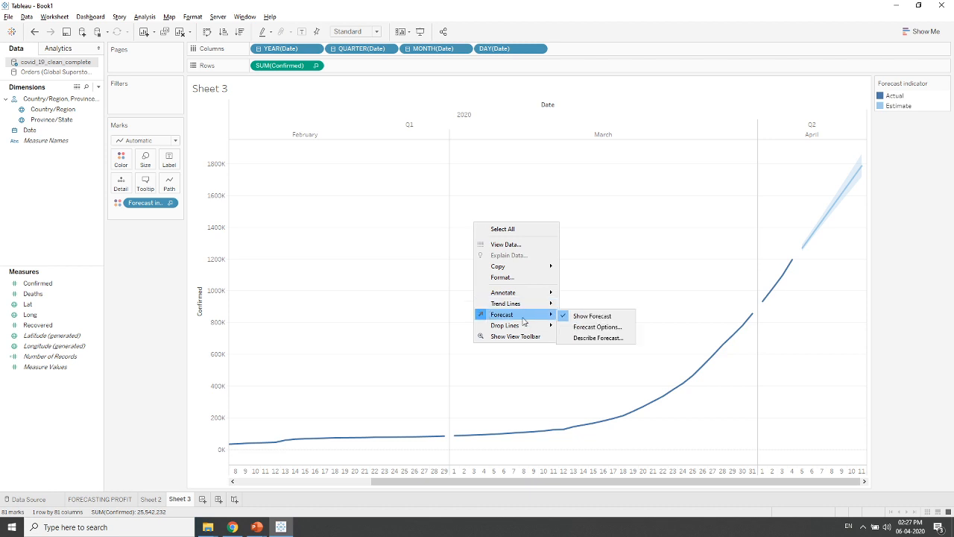
click(602, 327)
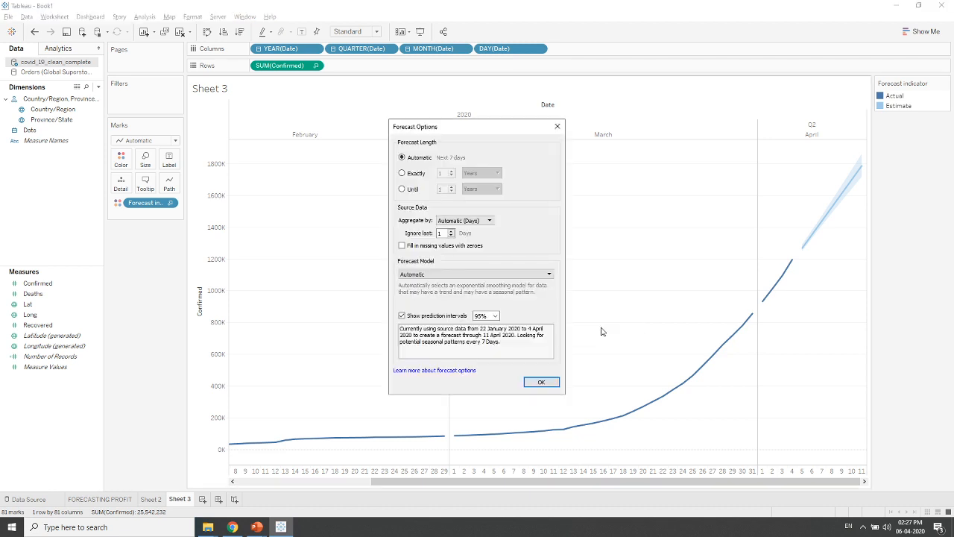
click(409, 176)
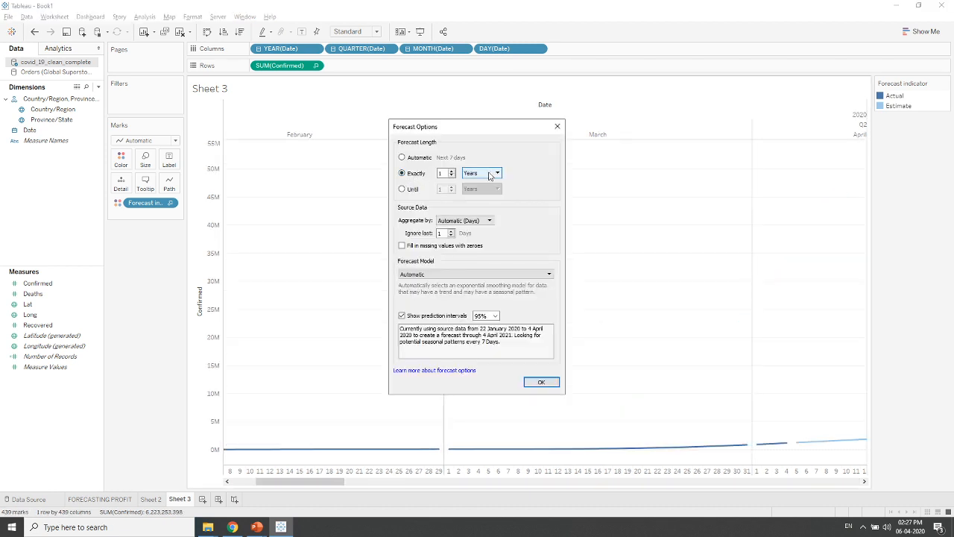
click(489, 173)
click(472, 207)
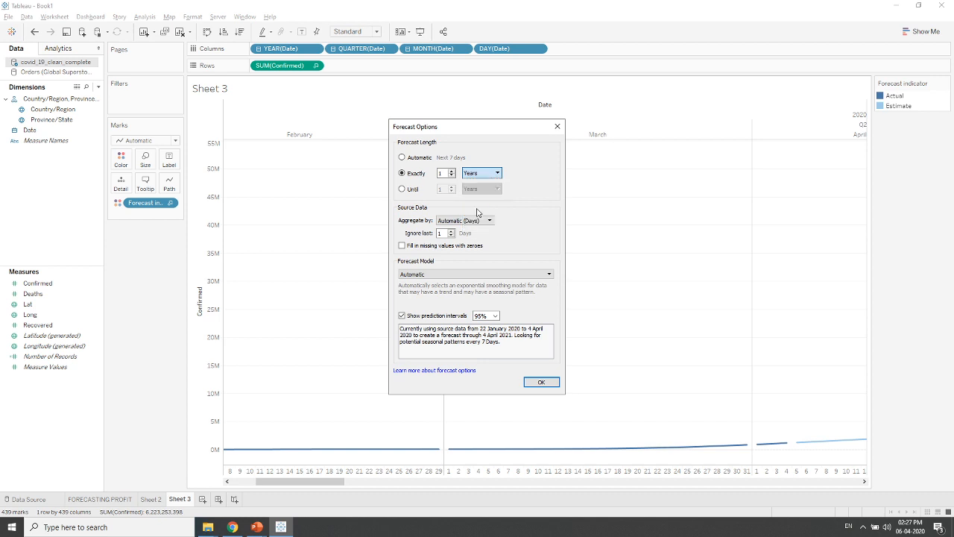
click(452, 170)
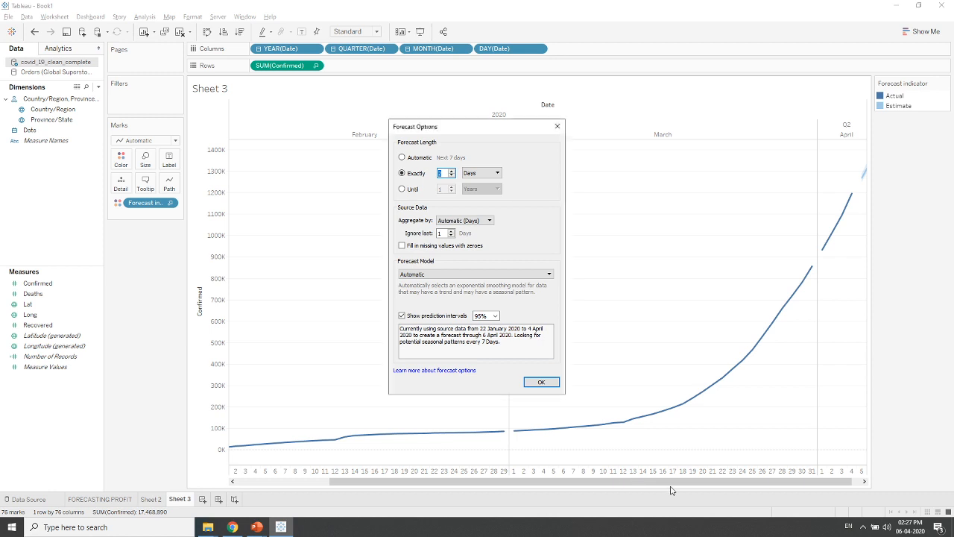
click(452, 171)
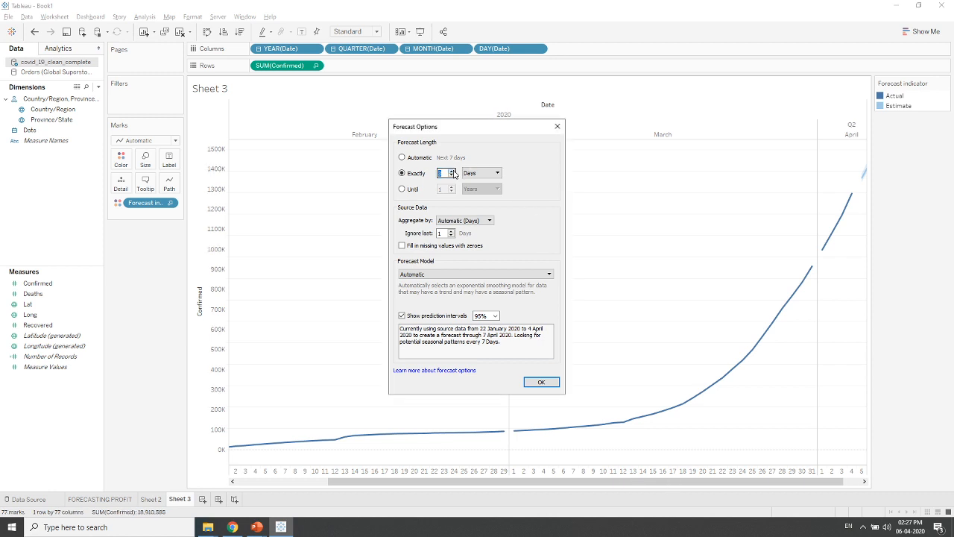
click(452, 171)
click(452, 171)
click(452, 171)
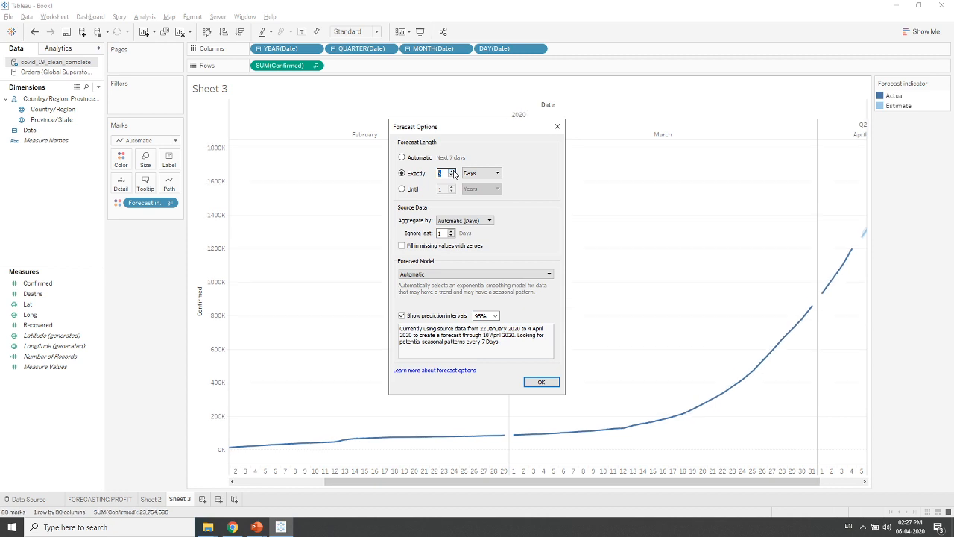
click(452, 171)
click(452, 171)
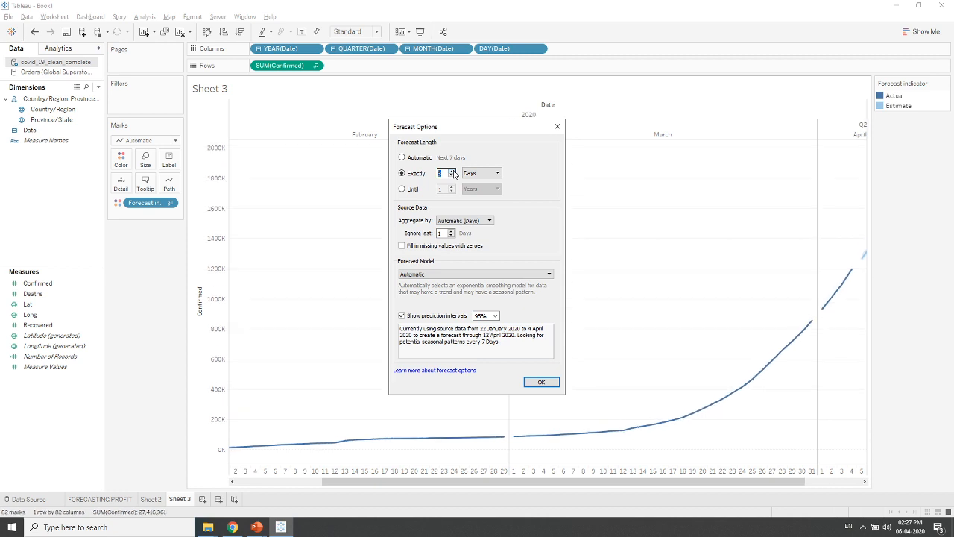
click(451, 170)
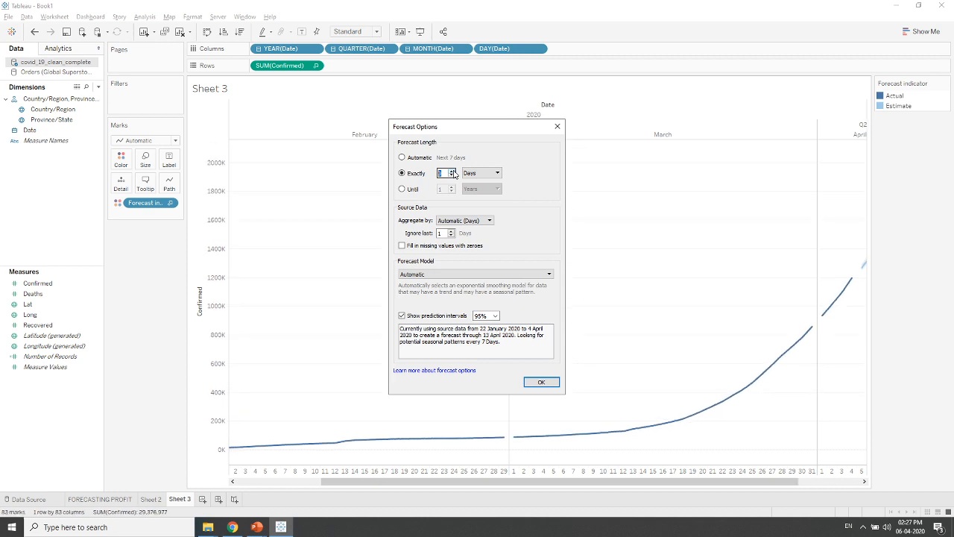
click(539, 382)
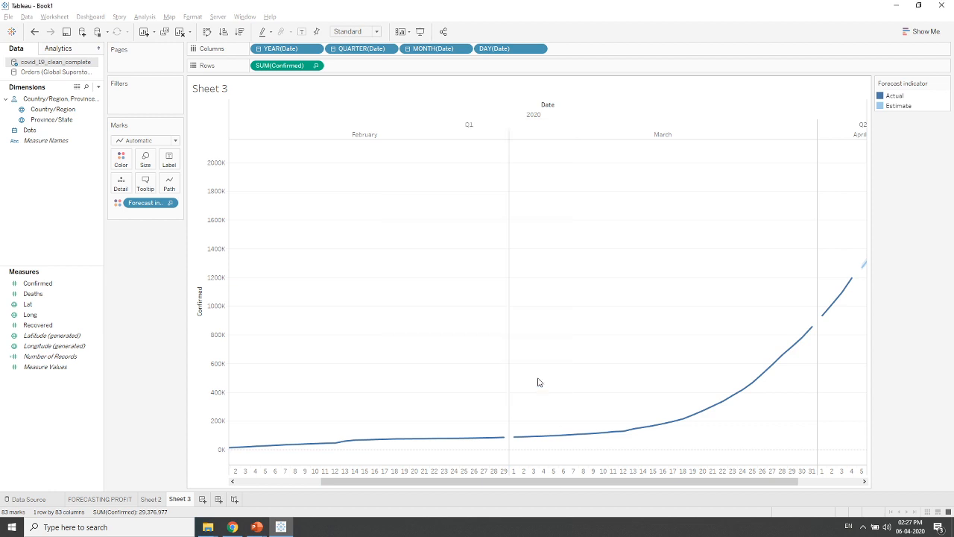
Examine the estimated confirmed cases on the last forecast day, 13 April 2020.
drag(584, 483, 699, 487)
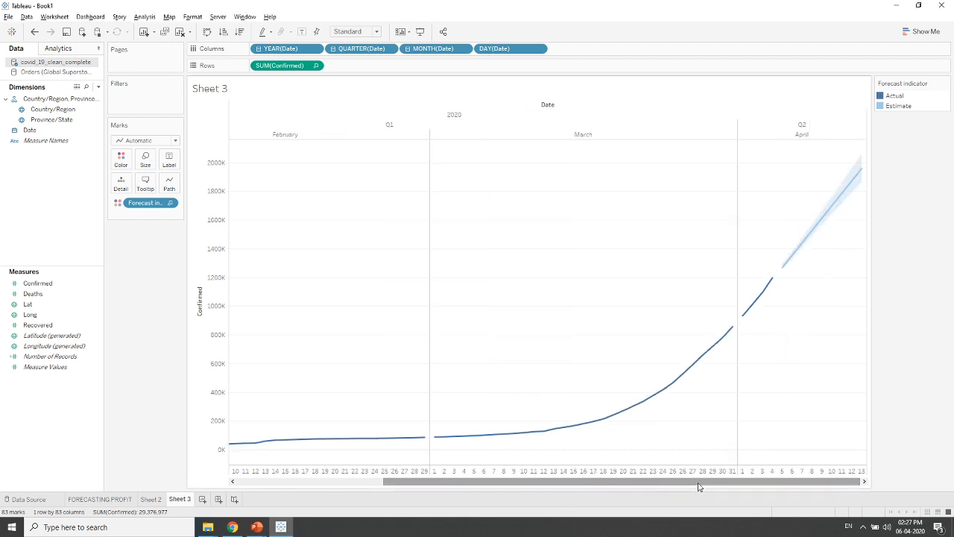
mouse_move(861, 174)
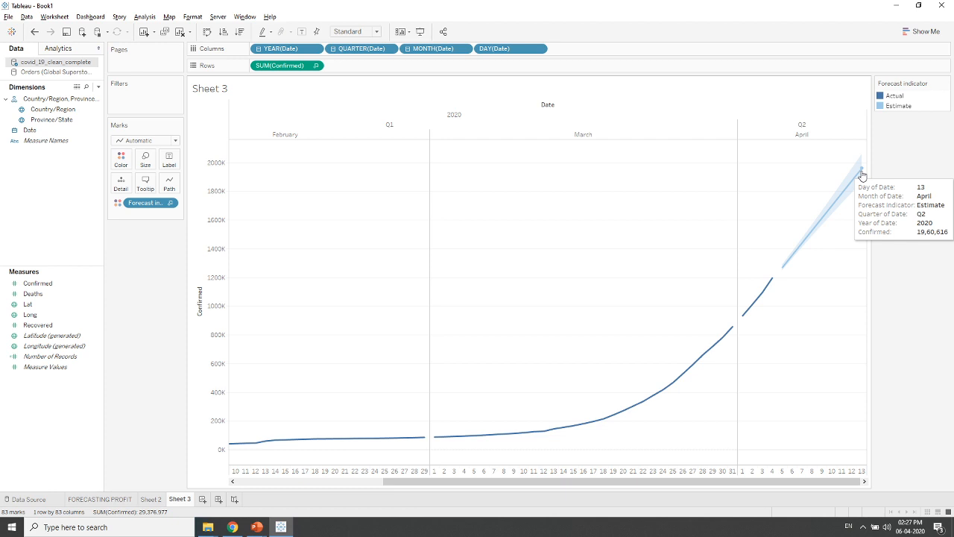
mouse_move(784, 272)
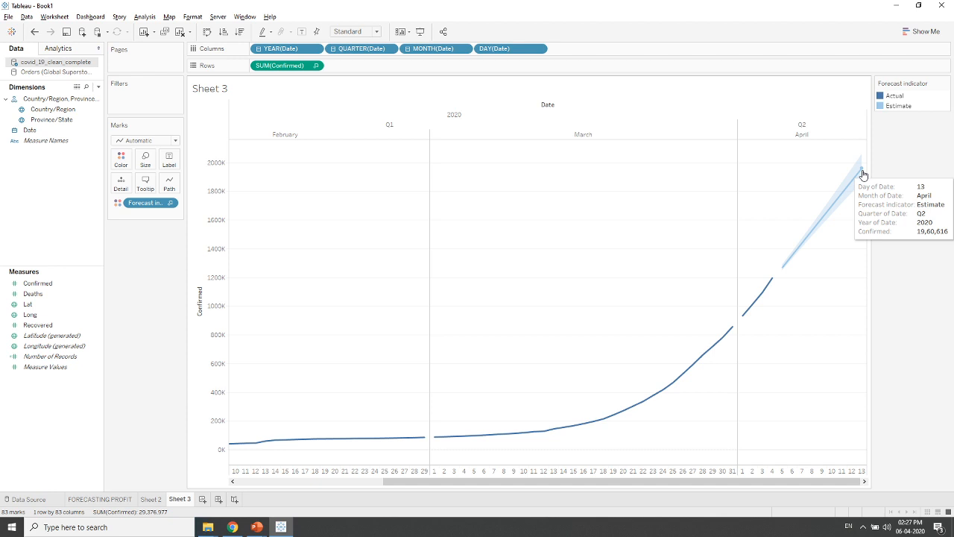
Filter the daily confirmed cases forecast by Country/Region to show only India.
click(52, 99)
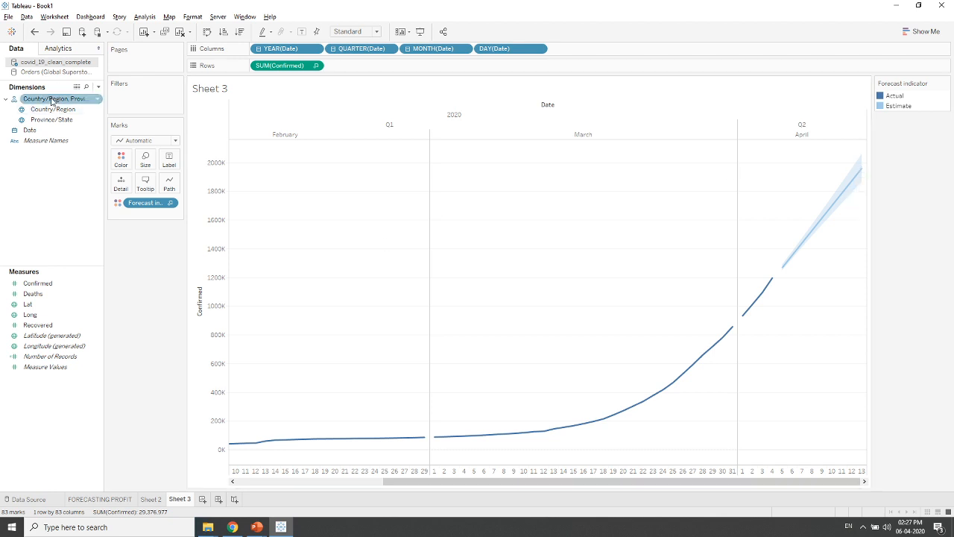
drag(52, 99, 133, 110)
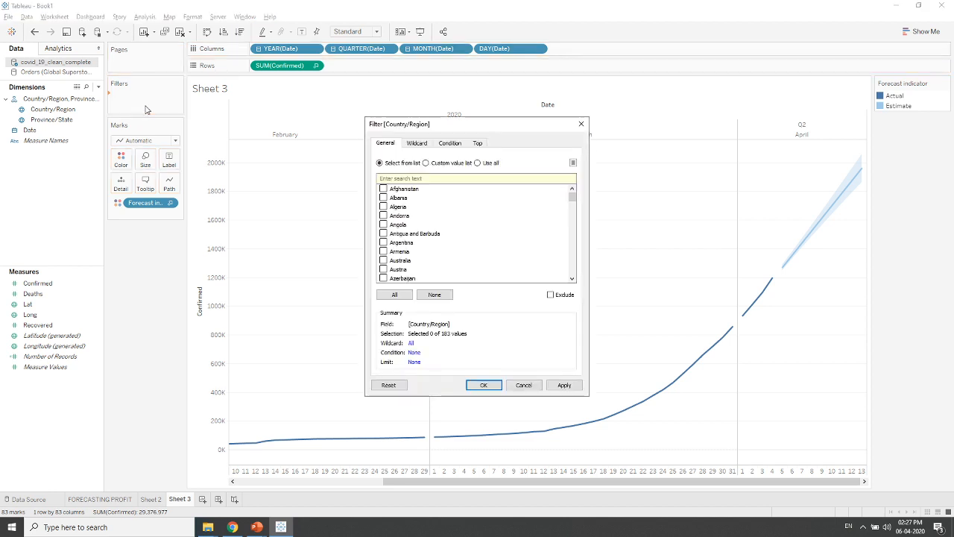
click(411, 179)
text(inDIA)
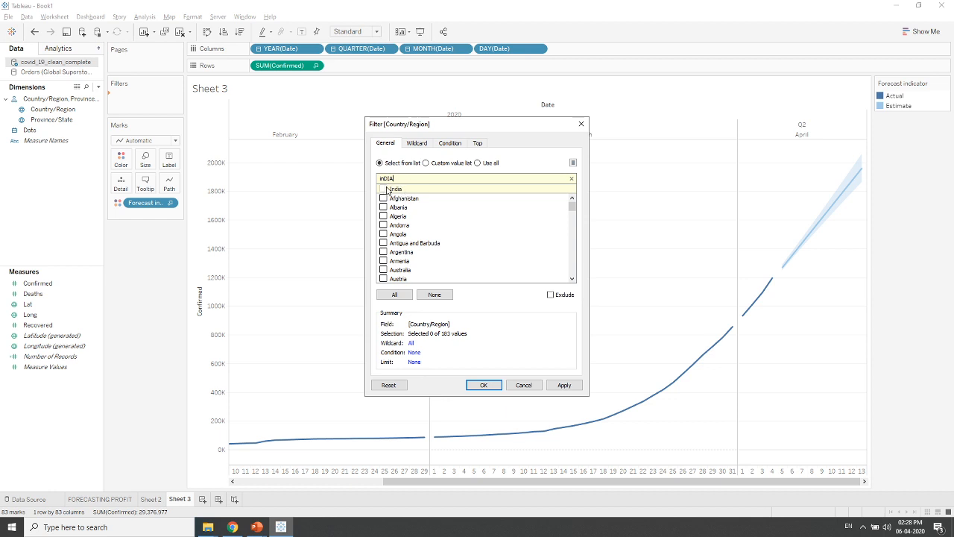
click(385, 189)
click(565, 385)
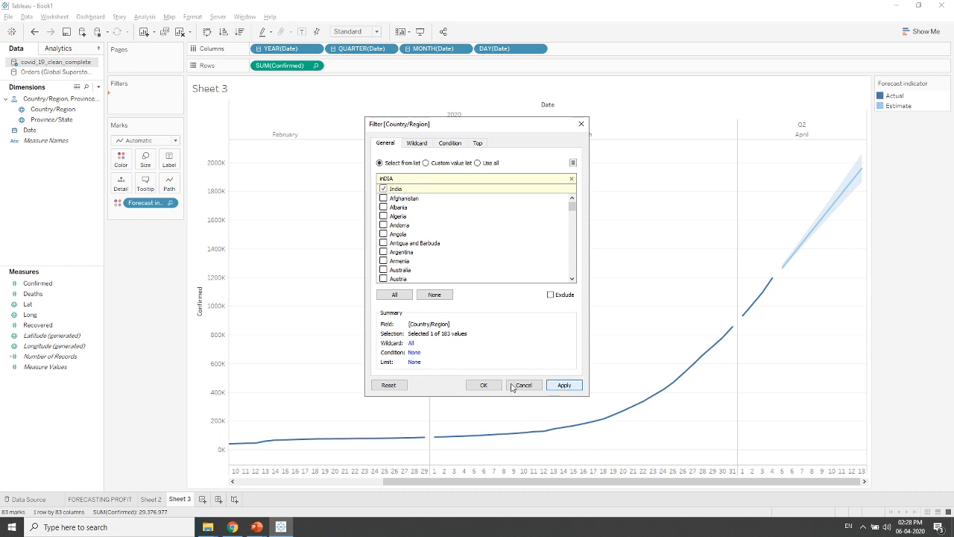
click(484, 385)
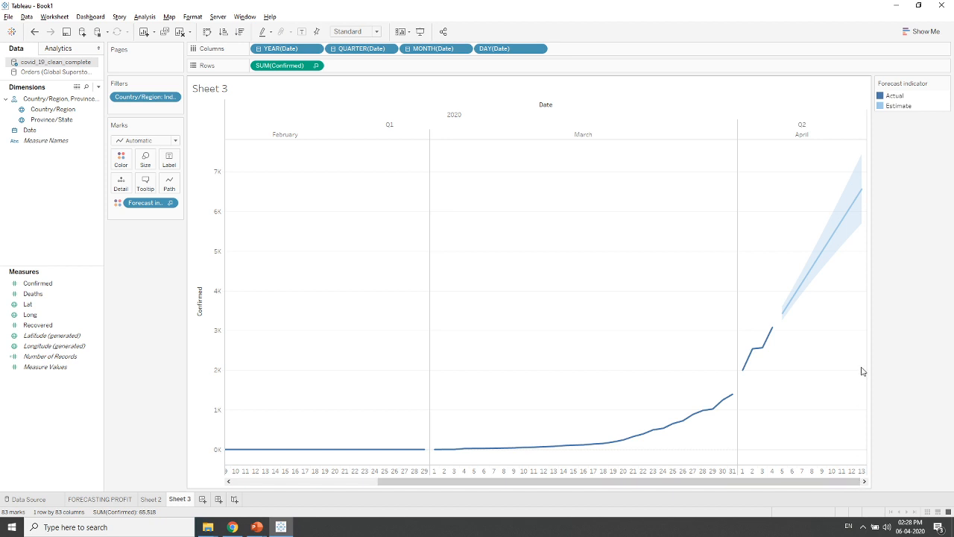
mouse_move(770, 330)
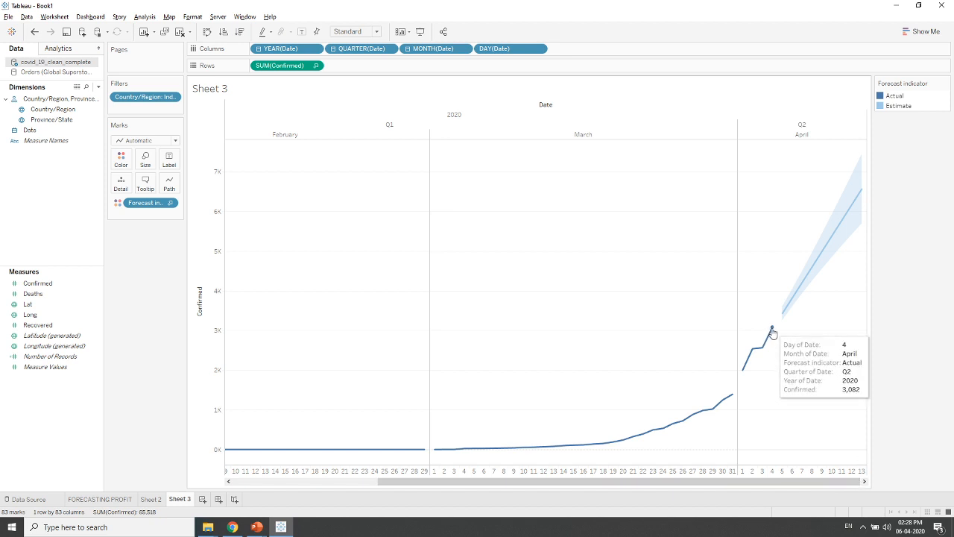
mouse_move(861, 194)
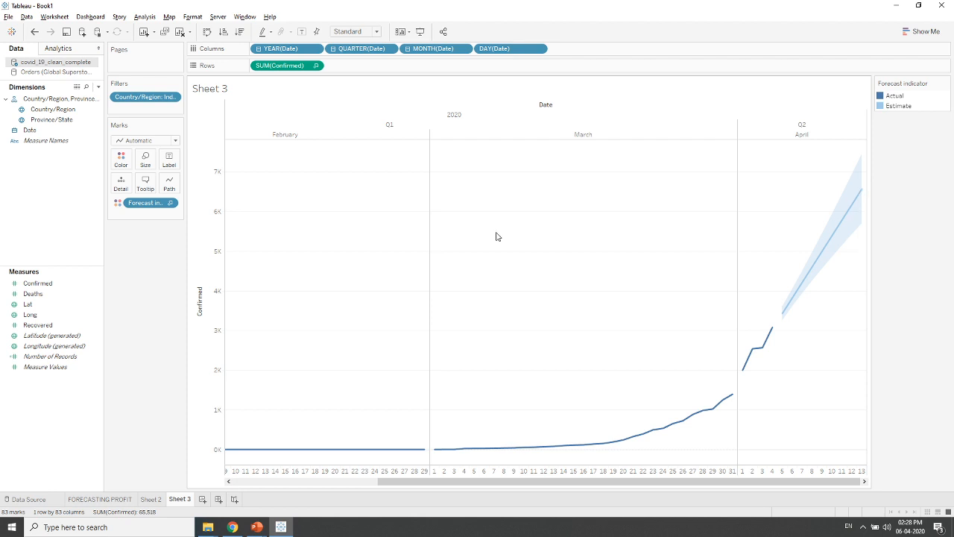
Add the sum of Deaths to Rows after Confirmed so both measures are forecast against the daily dates.
click(29, 295)
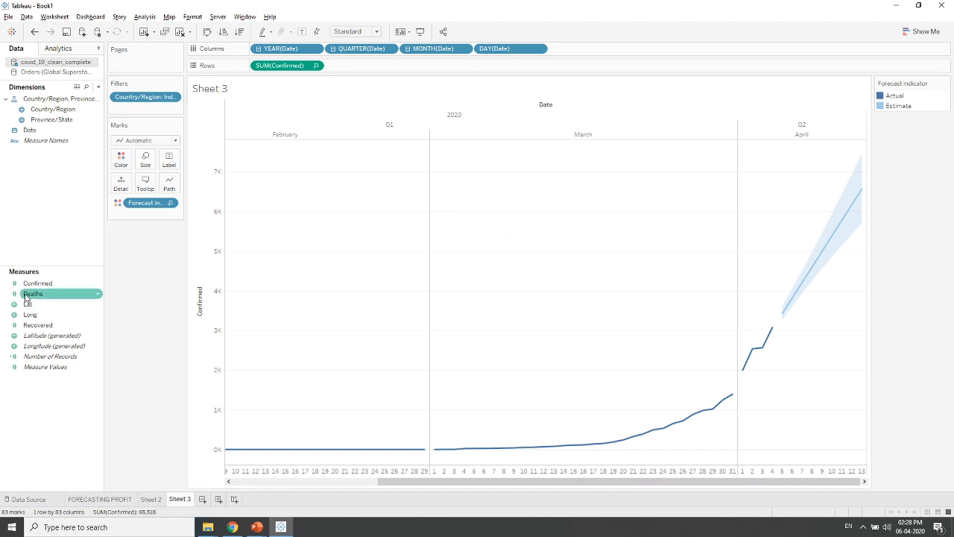
drag(27, 297, 348, 68)
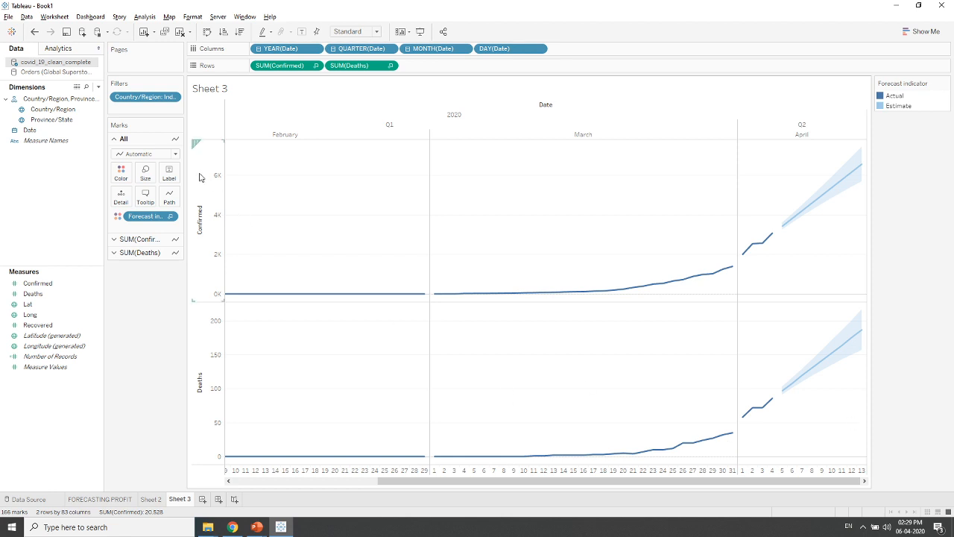
mouse_move(773, 401)
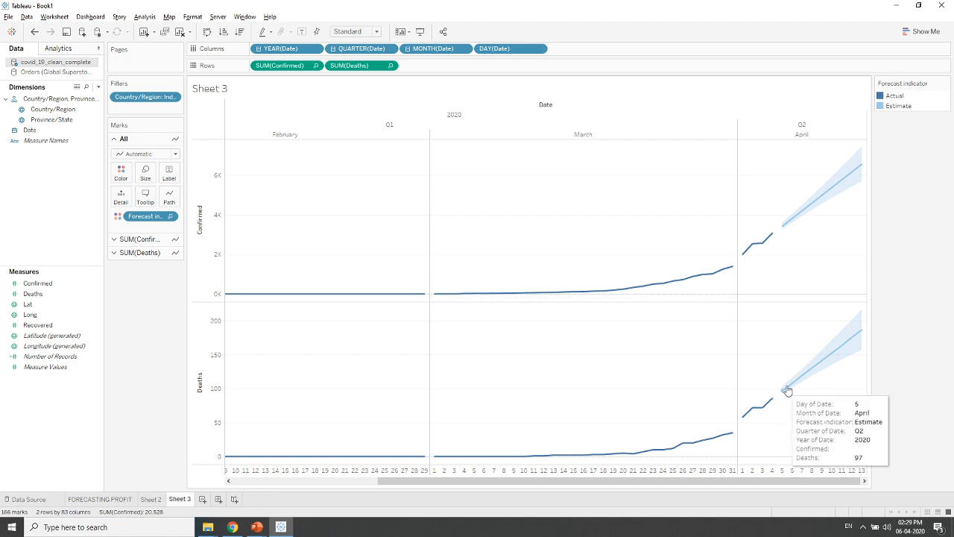
mouse_move(862, 333)
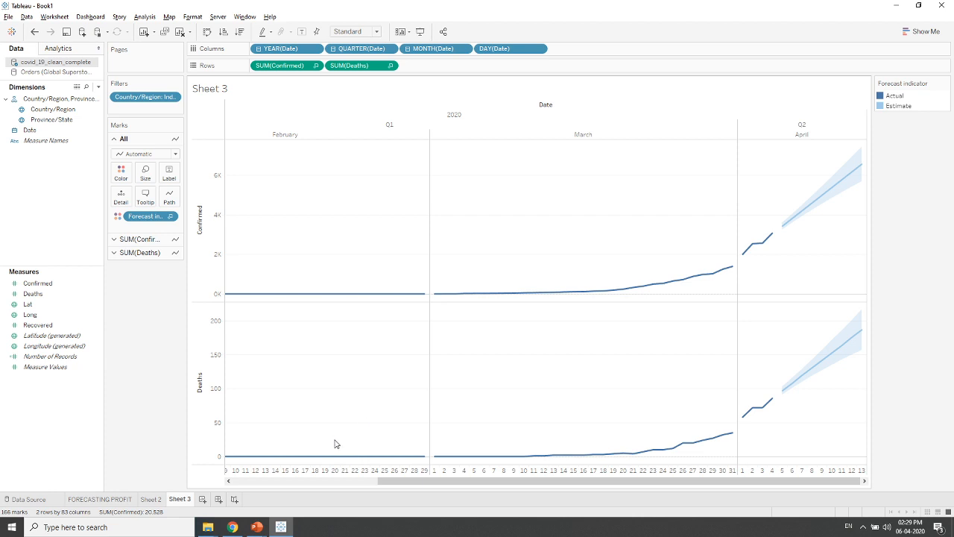
Return to the FORECASTING PROFIT sheet to view the yearly profit forecast by category.
click(84, 502)
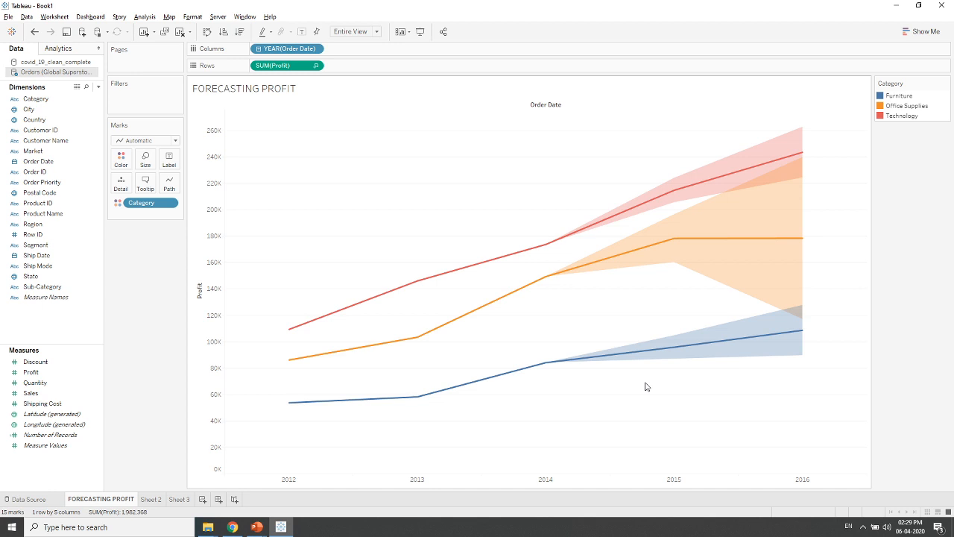
click(863, 526)
right_click(843, 508)
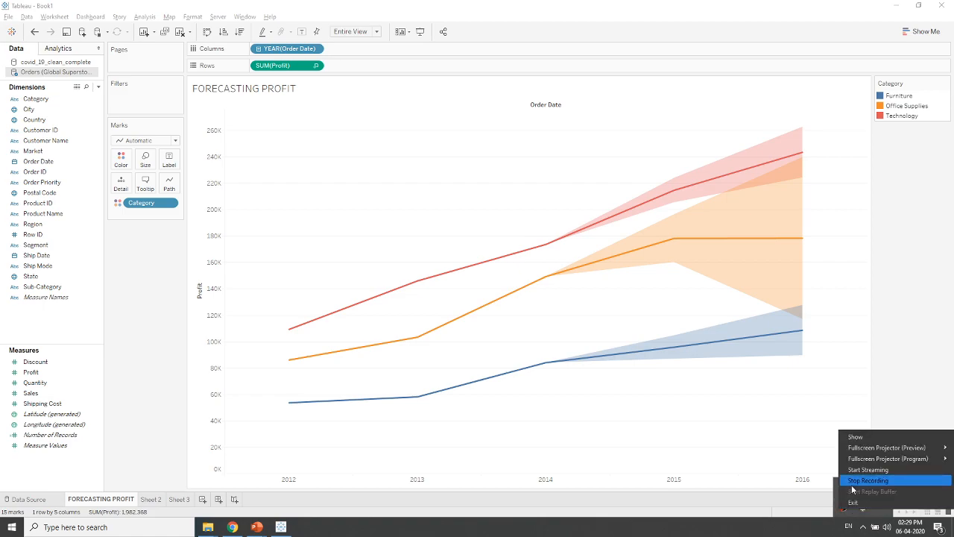